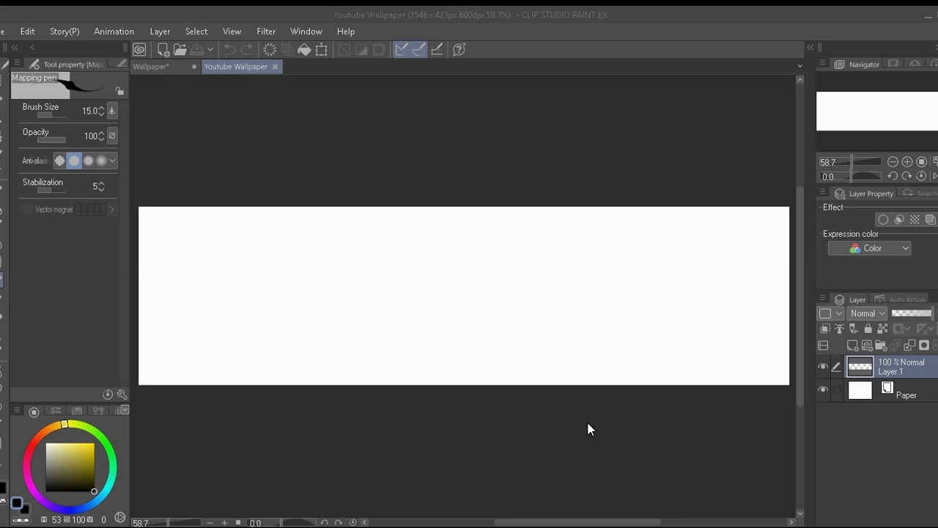
pyautogui.moveTo(136, 285); pyautogui.dragTo(457, 302)
pyautogui.hotkey('ctrl', 'z')
pyautogui.moveTo(89, 295); pyautogui.dragTo(706, 250)
pyautogui.hotkey('ctrl', 'z')
# - Set the brush size to 10 and sketch three overlapping mountain ridges across the canvas
pyautogui.press('[')
pyautogui.moveTo(138, 270); pyautogui.dragTo(363, 316)
pyautogui.moveTo(302, 299); pyautogui.dragTo(564, 334)
pyautogui.moveTo(494, 320); pyautogui.dragTo(790, 282)
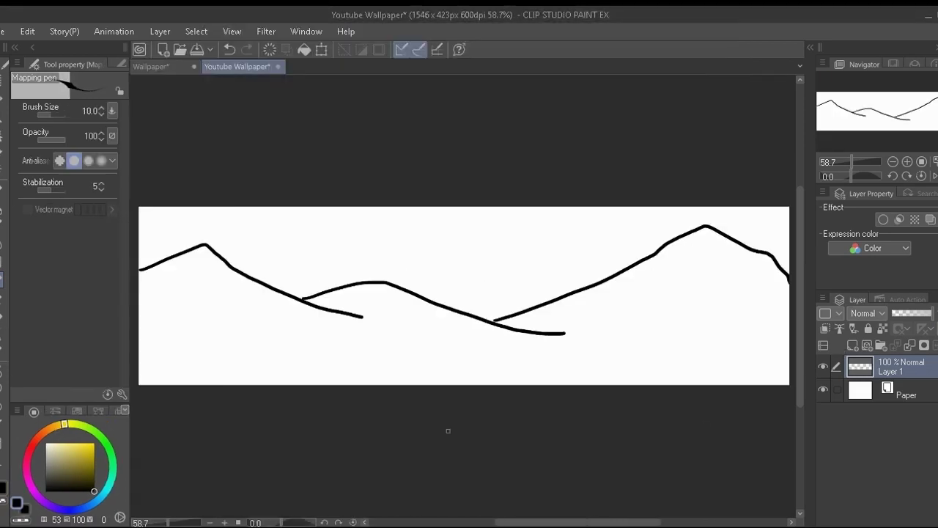
pyautogui.hotkey('ctrl', 'z')
# - Sketch two zigzag bands with scattered dots across the sky and a four-pointed star near the centre
pyautogui.moveTo(141, 208); pyautogui.dragTo(639, 251)
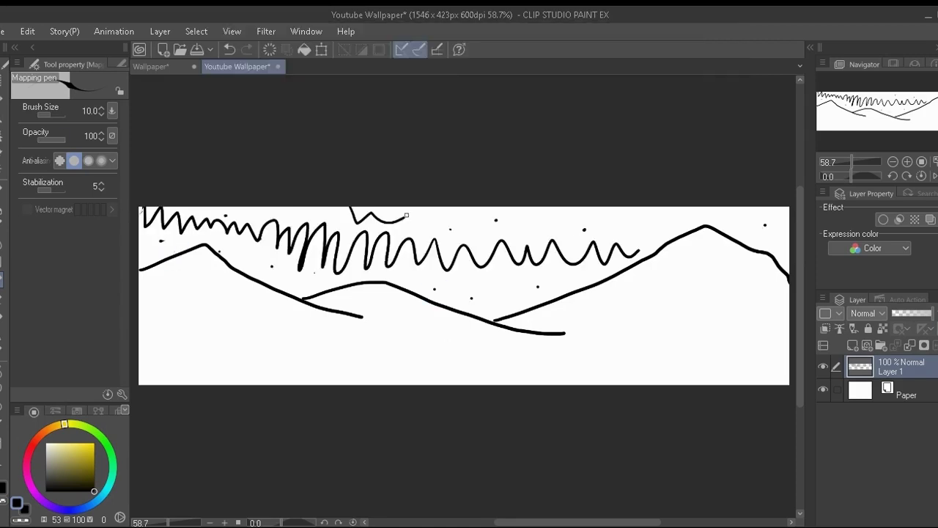
pyautogui.moveTo(407, 215); pyautogui.dragTo(779, 209)
pyautogui.moveTo(477, 231); pyautogui.dragTo(506, 266)
pyautogui.hotkey('ctrl', 'z')
pyautogui.moveTo(484, 236)
pyautogui.mouseDown()
pyautogui.moveTo(449, 277)
pyautogui.moveTo(480, 236)
pyautogui.mouseUp()
# - Sketch a row of rough triangular trees along the bottom edge of the canvas
pyautogui.moveTo(227, 346); pyautogui.dragTo(170, 384)
pyautogui.moveTo(213, 361); pyautogui.dragTo(246, 385)
pyautogui.moveTo(383, 359); pyautogui.dragTo(390, 385)
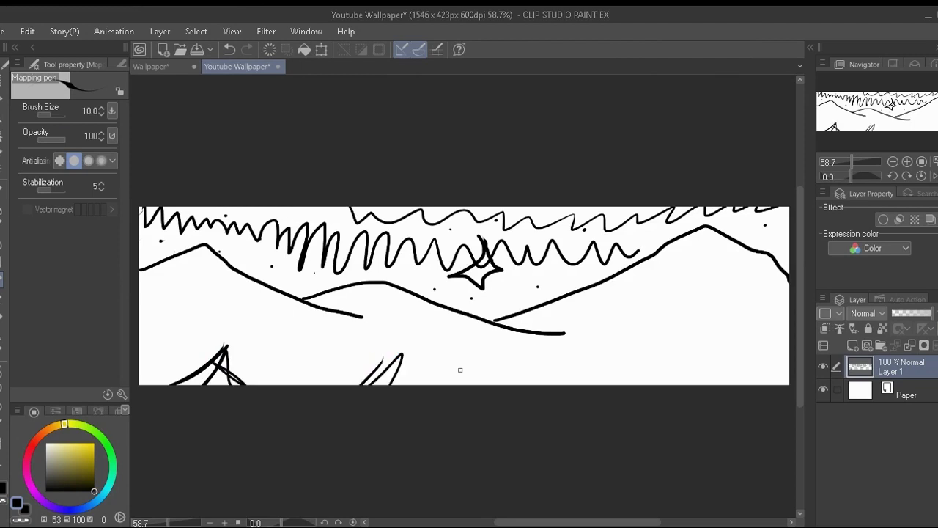
pyautogui.moveTo(503, 354); pyautogui.dragTo(484, 385)
pyautogui.moveTo(510, 354); pyautogui.dragTo(543, 385)
pyautogui.moveTo(631, 354); pyautogui.dragTo(673, 385)
pyautogui.moveTo(742, 355); pyautogui.dragTo(699, 384)
pyautogui.moveTo(318, 359); pyautogui.dragTo(353, 385)
pyautogui.moveTo(425, 385); pyautogui.dragTo(473, 385)
pyautogui.moveTo(548, 385); pyautogui.dragTo(601, 385)
pyautogui.moveTo(699, 351); pyautogui.dragTo(666, 385)
# - Add taller rough trees among the bottom row and sketch a wavy ground line behind them
pyautogui.moveTo(475, 308)
pyautogui.mouseDown()
pyautogui.moveTo(445, 385)
pyautogui.moveTo(509, 385)
pyautogui.mouseUp()
pyautogui.moveTo(405, 333); pyautogui.dragTo(359, 385)
pyautogui.moveTo(415, 315); pyautogui.dragTo(431, 385)
pyautogui.moveTo(322, 324); pyautogui.dragTo(271, 367)
pyautogui.moveTo(236, 325); pyautogui.dragTo(263, 382)
pyautogui.moveTo(587, 311); pyautogui.dragTo(552, 385)
pyautogui.moveTo(639, 307)
pyautogui.mouseDown()
pyautogui.moveTo(656, 382)
pyautogui.moveTo(642, 307)
pyautogui.mouseUp()
pyautogui.moveTo(704, 384); pyautogui.dragTo(731, 309)
pyautogui.moveTo(763, 385); pyautogui.dragTo(781, 368)
pyautogui.moveTo(140, 336)
pyautogui.mouseDown()
pyautogui.moveTo(398, 346)
pyautogui.moveTo(697, 342)
pyautogui.mouseUp()
# - Rename the sketch layer Draft and add a new layer named Background beneath it
pyautogui.write('D')
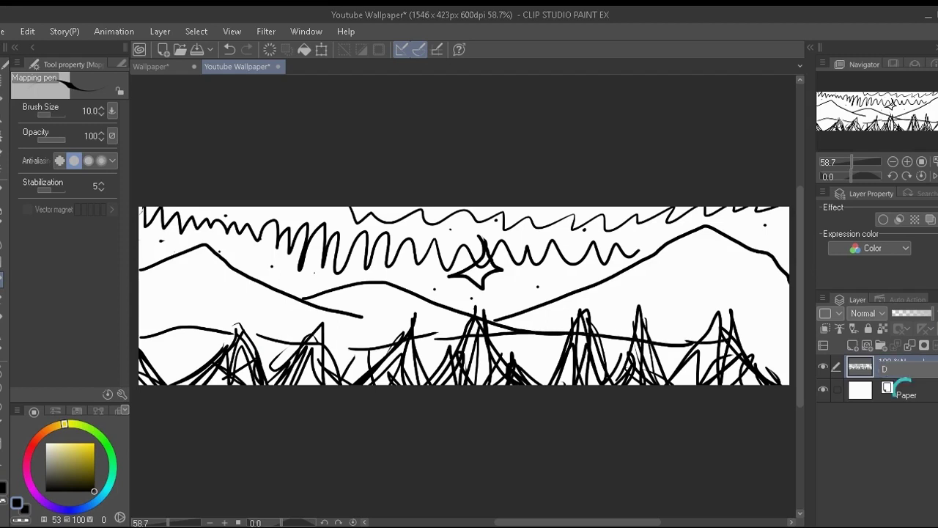
pyautogui.write('raft')
pyautogui.press('Return')
pyautogui.click(853, 345)
pyautogui.moveTo(907, 370); pyautogui.dragTo(906, 397)
# - Fill the Background layer with a very dark teal blue (hue 198, saturation 89, value 11)
pyautogui.moveTo(90, 505); pyautogui.dragTo(98, 499)
pyautogui.moveTo(92, 473); pyautogui.dragTo(88, 486)
pyautogui.press('g')
pyautogui.click(203, 301)
pyautogui.moveTo(492, 526)
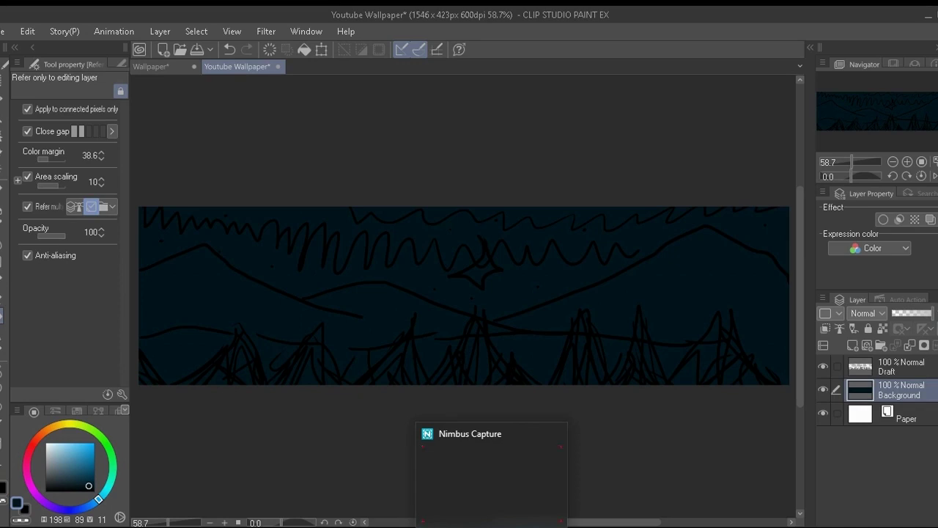
pyautogui.click(498, 475)
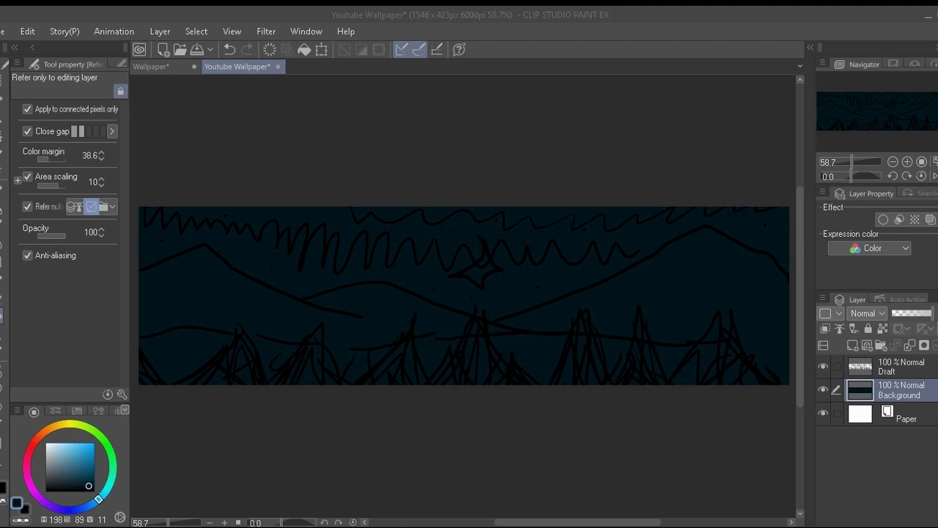
# - Fill the Background layer with a near-black navy (hue 239, saturation 92, value 7)
pyautogui.click(71, 509)
pyautogui.click(90, 488)
pyautogui.click(381, 305)
# - Add a layer named Trees above Background and set the Draft layer's opacity to 50%
pyautogui.click(852, 345)
pyautogui.click(892, 371)
pyautogui.click(912, 314)
pyautogui.doubleClick(894, 395)
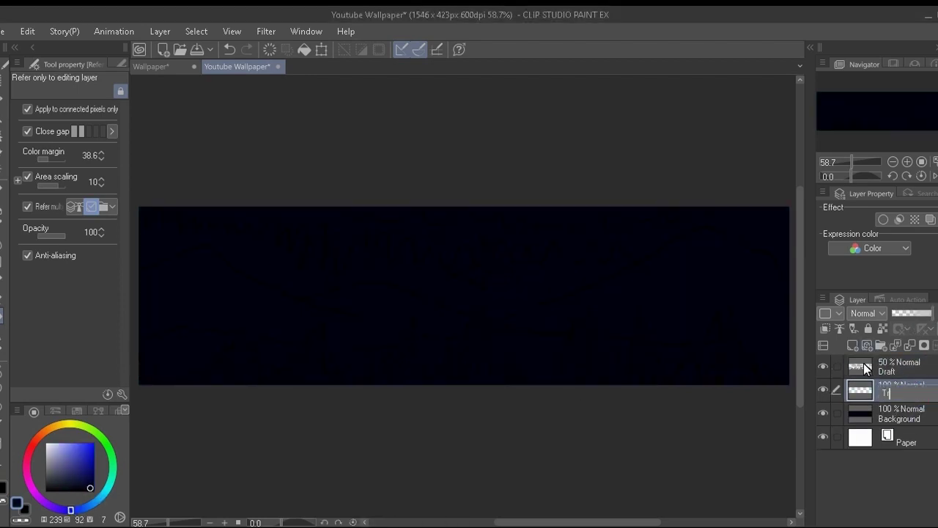
pyautogui.press('Return')
# - Choose a very dark green (hue 120, saturation 95, value 7) for the Mapping pen and open its Brush Size Dynamics
pyautogui.click(107, 446)
pyautogui.click(78, 478)
pyautogui.press('p')
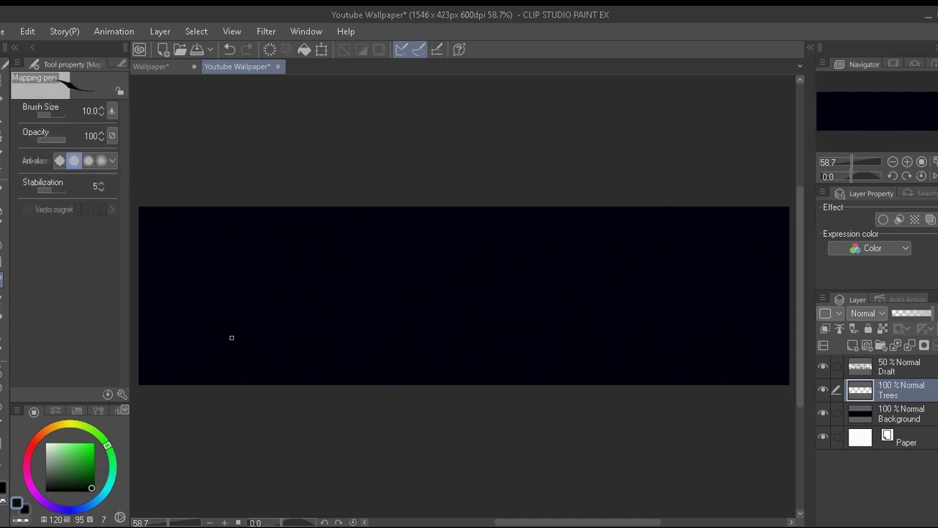
pyautogui.click(112, 110)
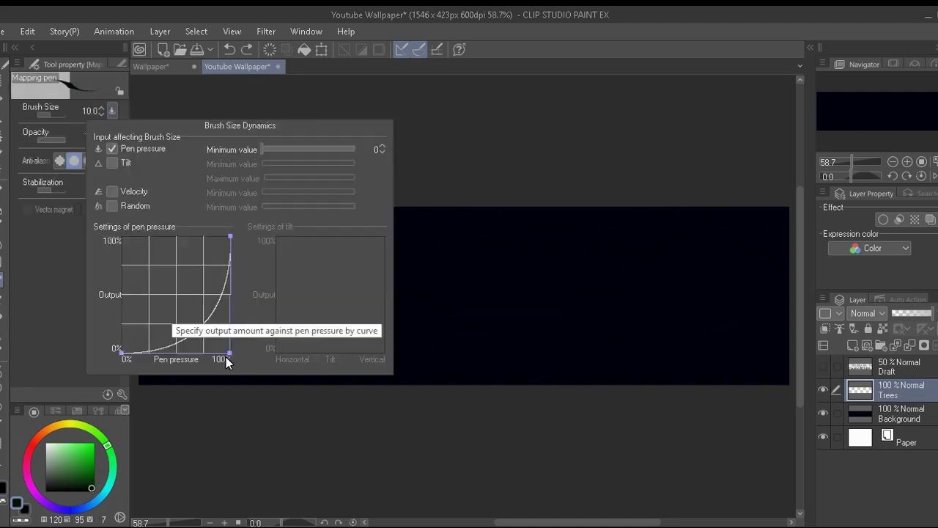
pyautogui.hotkey('ctrl', 'z')
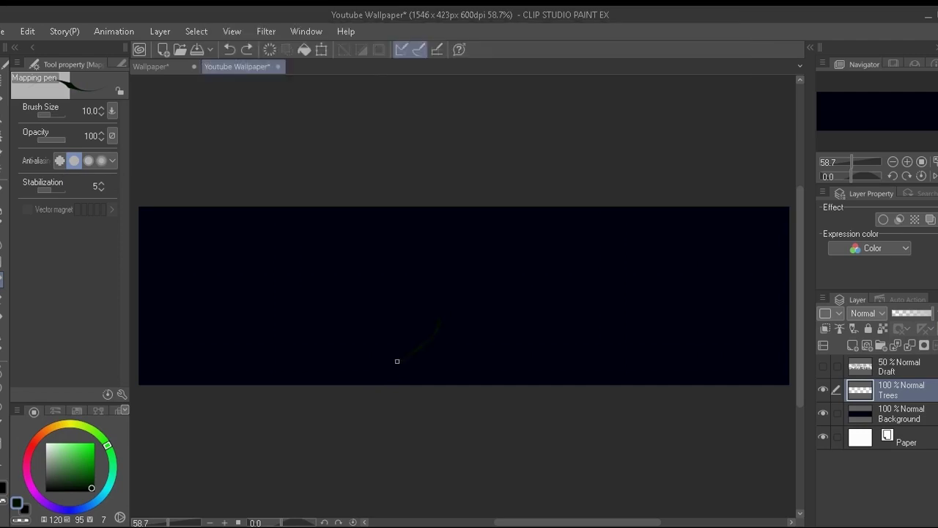
# - Fill the first fir tree near the bottom centre, adding a pointed branch on its right side
pyautogui.click(2, 334)
pyautogui.click(432, 360)
pyautogui.press('p')
pyautogui.moveTo(449, 339); pyautogui.dragTo(467, 342)
pyautogui.click(2, 332)
pyautogui.click(458, 345)
pyautogui.press('p')
pyautogui.moveTo(540, 328)
pyautogui.mouseDown()
pyautogui.moveTo(501, 318)
pyautogui.moveTo(534, 370)
pyautogui.moveTo(504, 376)
pyautogui.mouseUp()
pyautogui.click(2, 333)
pyautogui.click(544, 366)
pyautogui.click(3, 279)
pyautogui.press('e')
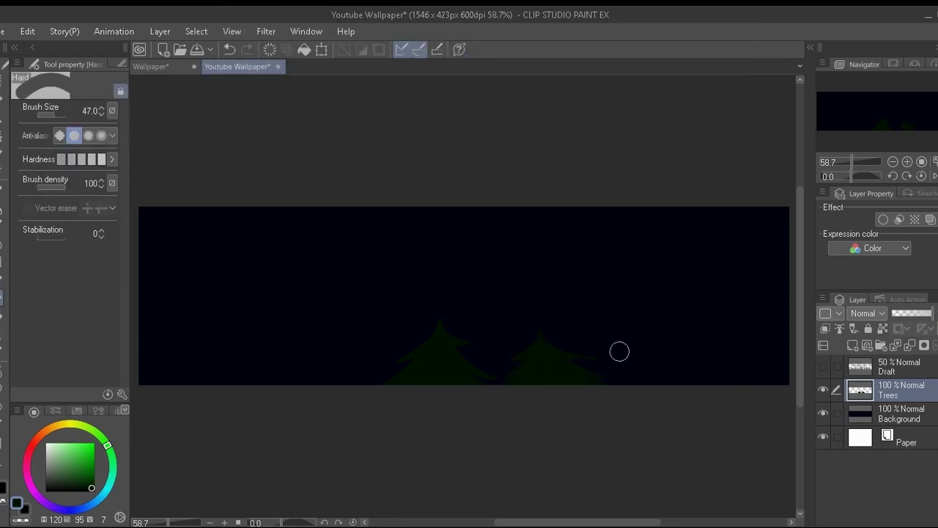
pyautogui.hotkey('ctrl', 'z')
pyautogui.hotkey('ctrl', 'z')
pyautogui.moveTo(540, 334); pyautogui.dragTo(594, 379)
pyautogui.click(3, 279)
pyautogui.moveTo(541, 340); pyautogui.dragTo(604, 384)
pyautogui.click(2, 334)
pyautogui.click(544, 366)
pyautogui.hotkey('ctrl', 'z')
pyautogui.hotkey('ctrl', 'z')
pyautogui.click(3, 281)
pyautogui.moveTo(532, 327); pyautogui.dragTo(607, 379)
pyautogui.press('g')
pyautogui.click(540, 327)
pyautogui.press('p')
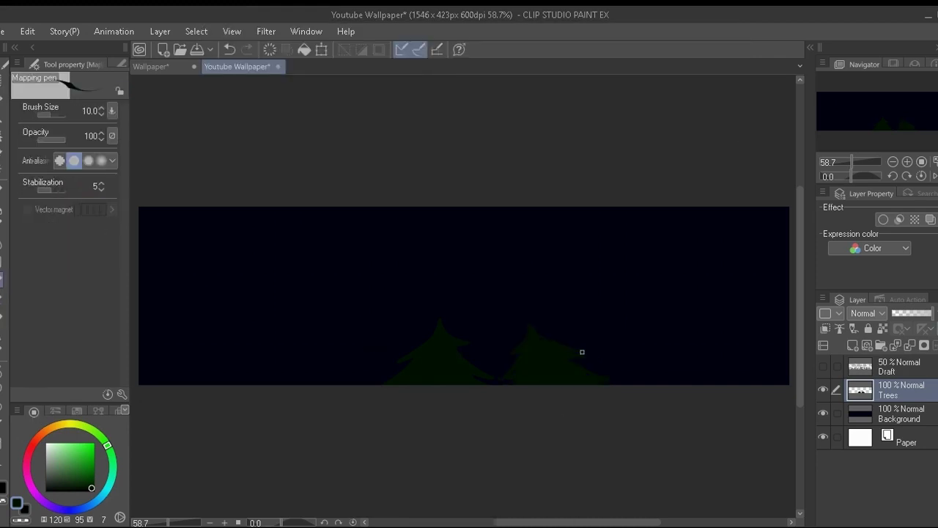
pyautogui.press('e')
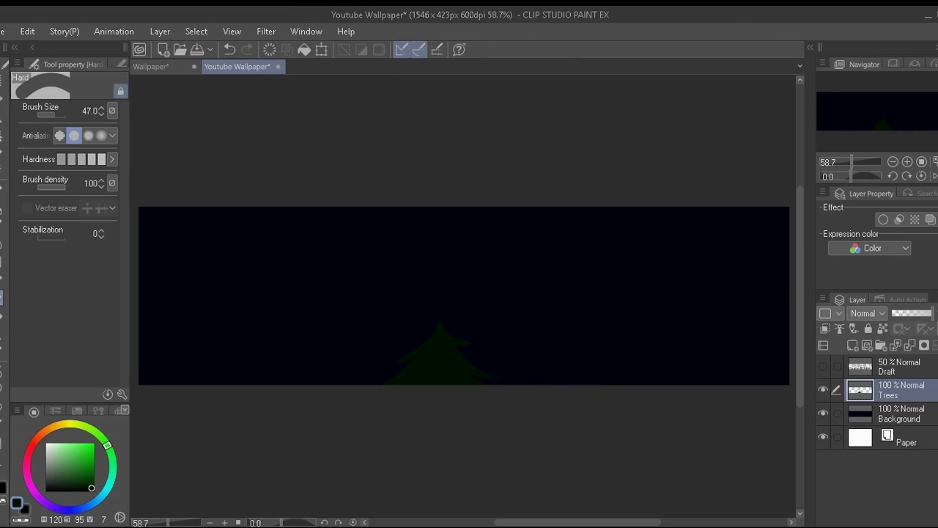
pyautogui.press('p')
pyautogui.moveTo(536, 322); pyautogui.dragTo(520, 377)
pyautogui.hotkey('ctrl', 'z')
# - Outline a second fir tree with jagged branches right of the first one and fill it with the dark green
pyautogui.scroll(-1, 525, 382)
pyautogui.scroll(3, 546, 346)
pyautogui.moveTo(519, 294); pyautogui.dragTo(483, 440)
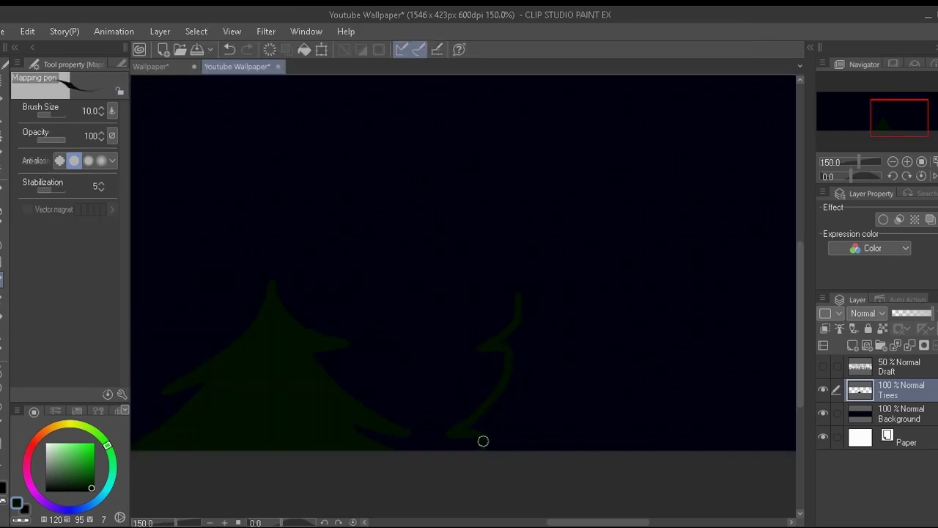
pyautogui.hotkey('ctrl', 'z')
pyautogui.moveTo(523, 320)
pyautogui.mouseDown()
pyautogui.moveTo(642, 434)
pyautogui.moveTo(644, 421)
pyautogui.moveTo(676, 448)
pyautogui.mouseUp()
pyautogui.hotkey('ctrl', 'z')
pyautogui.click(3, 315)
pyautogui.click(546, 389)
pyautogui.hotkey('ctrl', 'z')
pyautogui.press('p')
pyautogui.hotkey('ctrl', 'z')
pyautogui.press('g')
pyautogui.scroll(-1, 499, 366)
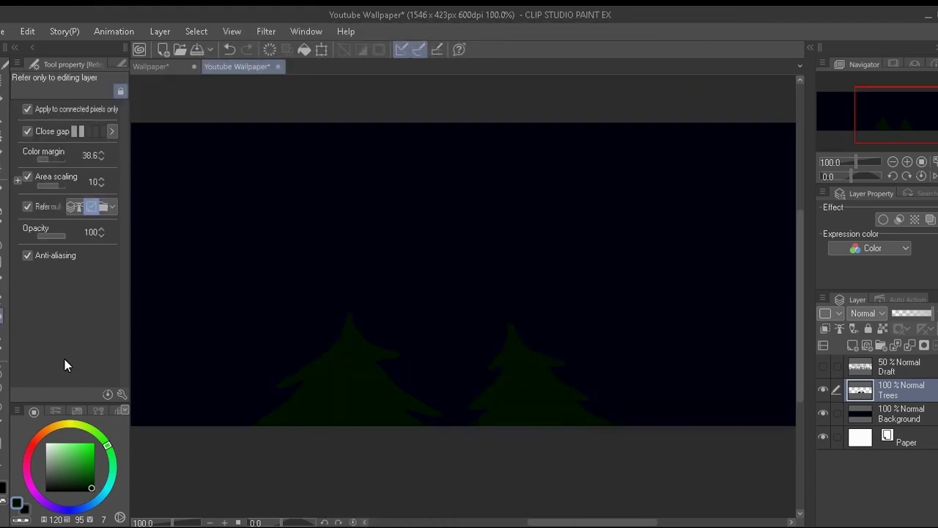
# - Redraw the right side of the second fir tree narrower and fill it
pyautogui.press('p')
pyautogui.press('g')
pyautogui.press('p')
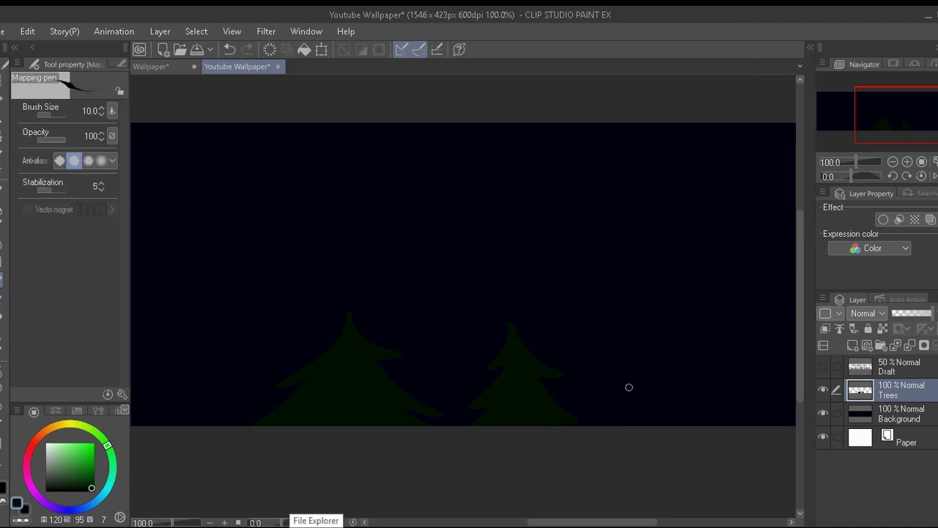
pyautogui.moveTo(628, 386); pyautogui.dragTo(424, 383)
pyautogui.hotkey('ctrl', 'z')
pyautogui.hotkey('ctrl', 'z')
pyautogui.moveTo(433, 329); pyautogui.dragTo(401, 421)
pyautogui.moveTo(444, 320)
pyautogui.mouseDown()
pyautogui.moveTo(391, 415)
pyautogui.moveTo(498, 421)
pyautogui.mouseUp()
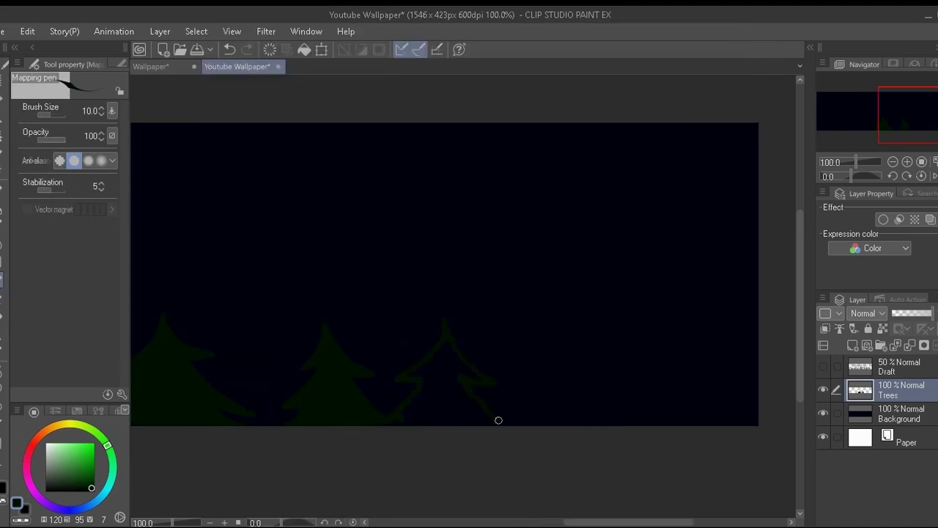
pyautogui.press('g')
pyautogui.hotkey('ctrl', 'z')
pyautogui.hotkey('ctrl', 'z')
pyautogui.hotkey('ctrl', 'z')
pyautogui.hotkey('ctrl', 'y')
# - Outline and fill a third fir tree right of the second one, and trim its tip with the eraser
pyautogui.click(895, 160)
pyautogui.moveTo(568, 464); pyautogui.dragTo(694, 464)
pyautogui.press('e')
pyautogui.press('p')
pyautogui.moveTo(585, 324)
pyautogui.mouseDown()
pyautogui.moveTo(560, 334)
pyautogui.moveTo(548, 373)
pyautogui.mouseUp()
pyautogui.hotkey('ctrl', 'z')
pyautogui.hotkey('ctrl', 'z')
pyautogui.moveTo(585, 305); pyautogui.dragTo(558, 381)
pyautogui.hotkey('ctrl', 'z')
pyautogui.moveTo(586, 308); pyautogui.dragTo(624, 380)
pyautogui.press('g')
pyautogui.click(592, 376)
pyautogui.press('p')
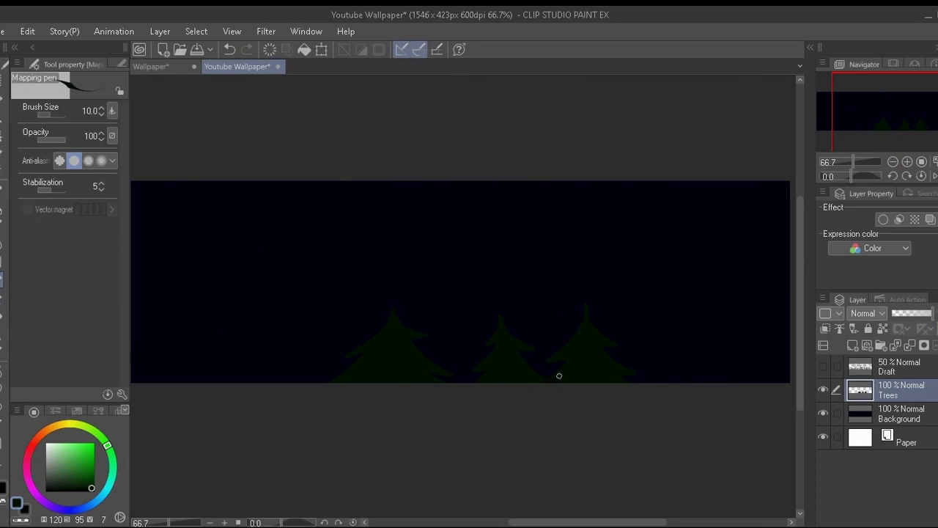
pyautogui.press('e')
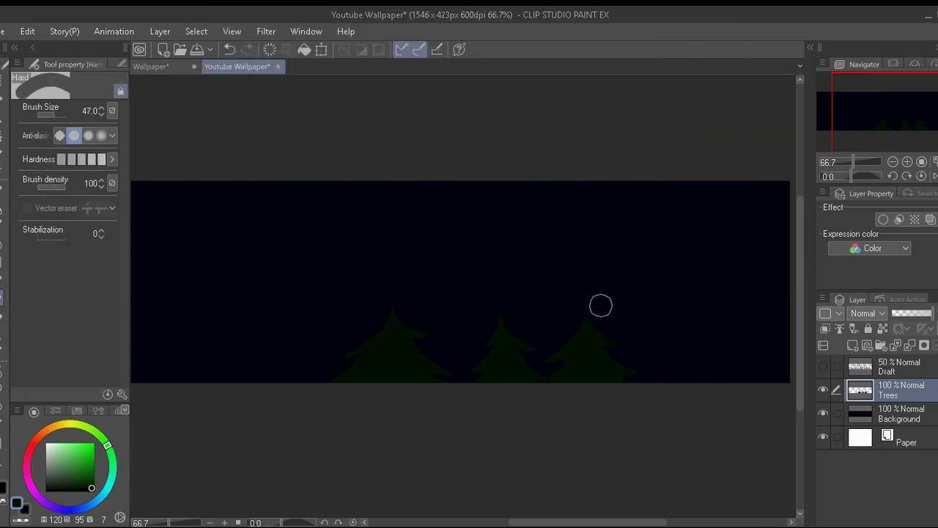
# - Save the illustration and touch up the gap where the second and third fir trees meet
pyautogui.scroll(3, 600, 306)
pyautogui.scroll(-2, 408, 247)
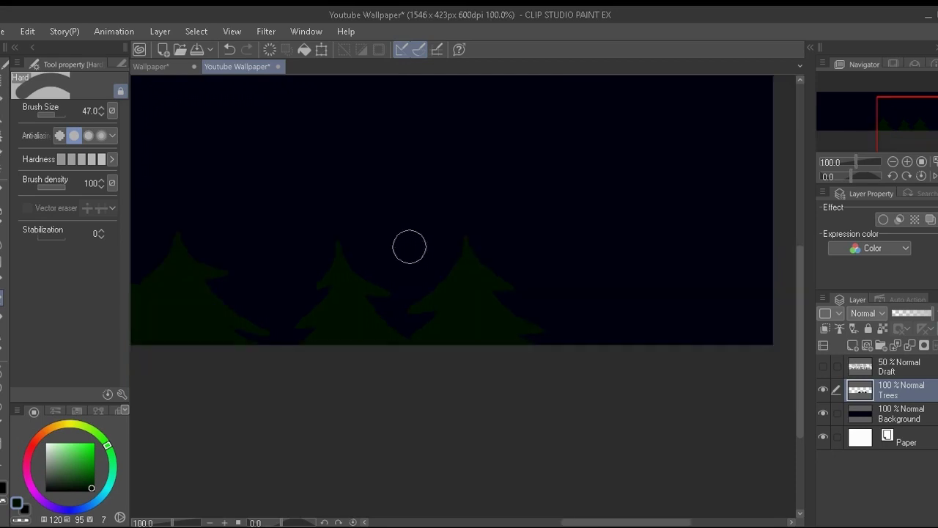
pyautogui.press('p')
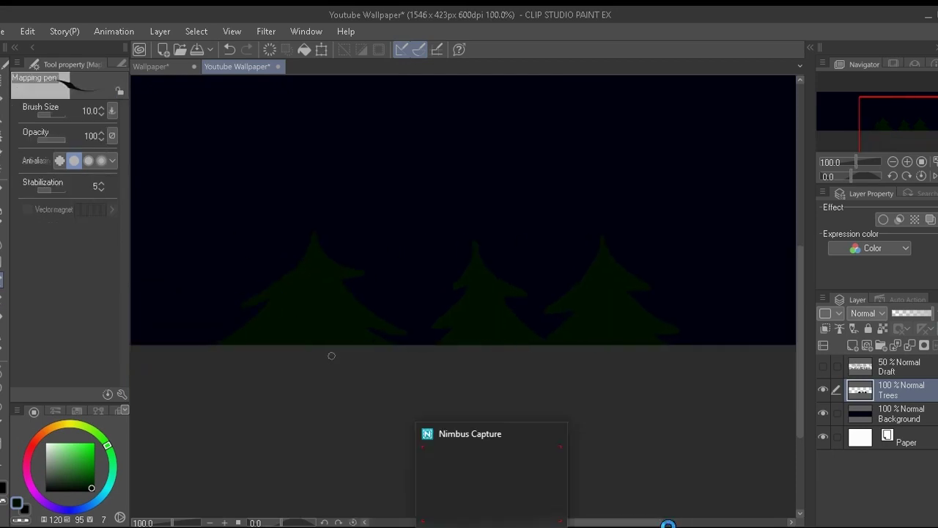
pyautogui.hotkey('ctrl', 's')
pyautogui.click(349, 327)
pyautogui.scroll(4, 515, 347)
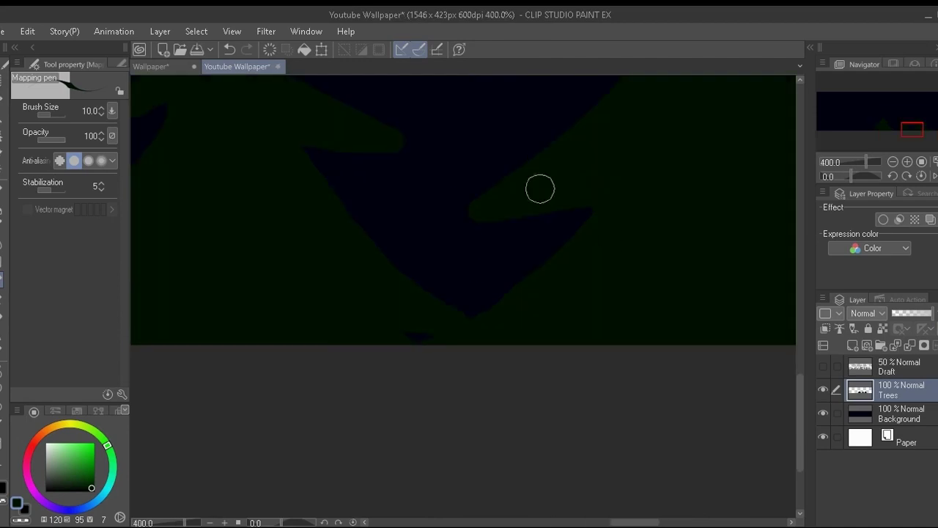
pyautogui.scroll(-4, 414, 338)
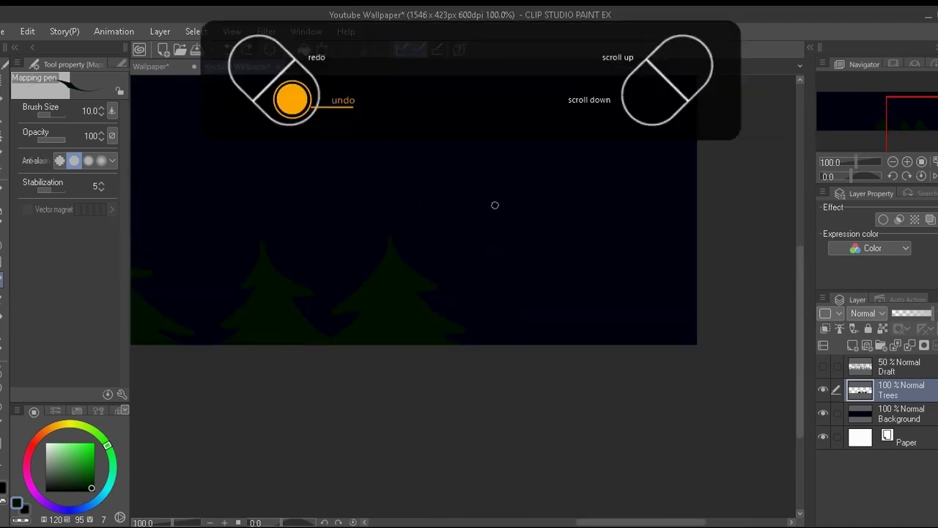
# - Outline and fill two more fir trees, continuing the row to the right edge of the canvas
pyautogui.scroll(1, 414, 329)
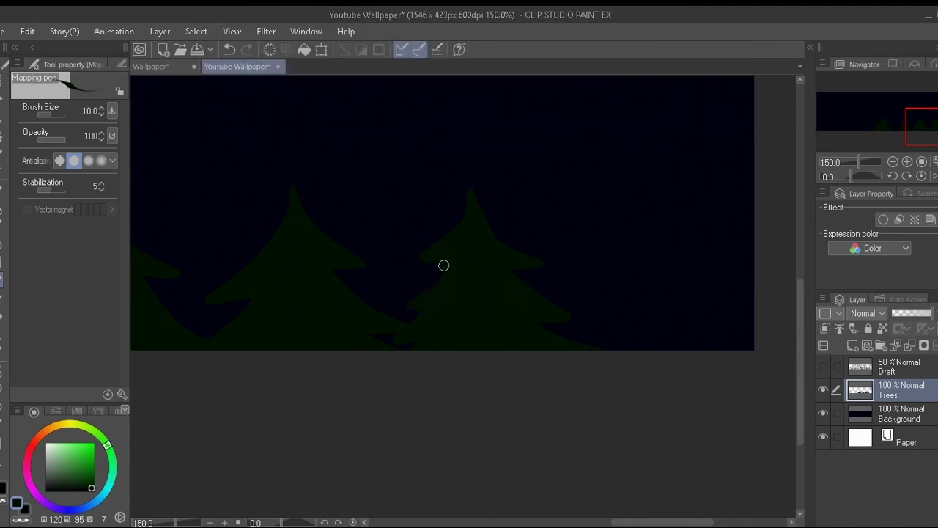
pyautogui.scroll(-2, 584, 294)
pyautogui.hotkey('ctrl', 'z')
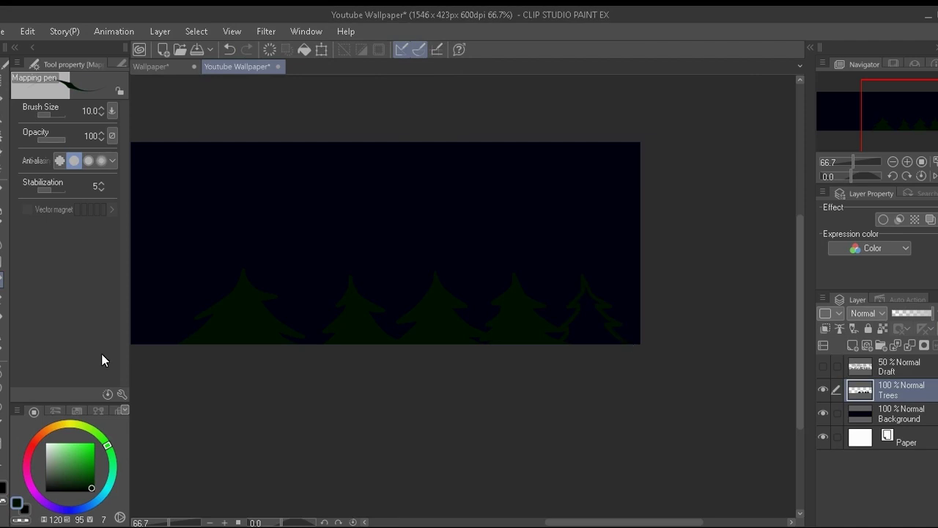
pyautogui.click(2, 374)
pyautogui.click(596, 333)
# - Select the large first fir tree with a rectangle, shift it right towards the second tree, and deselect it
pyautogui.moveTo(638, 523); pyautogui.dragTo(574, 523)
pyautogui.scroll(-1, 513, 343)
pyautogui.moveTo(594, 523); pyautogui.dragTo(614, 523)
pyautogui.click(3, 80)
pyautogui.moveTo(354, 231); pyautogui.dragTo(486, 375)
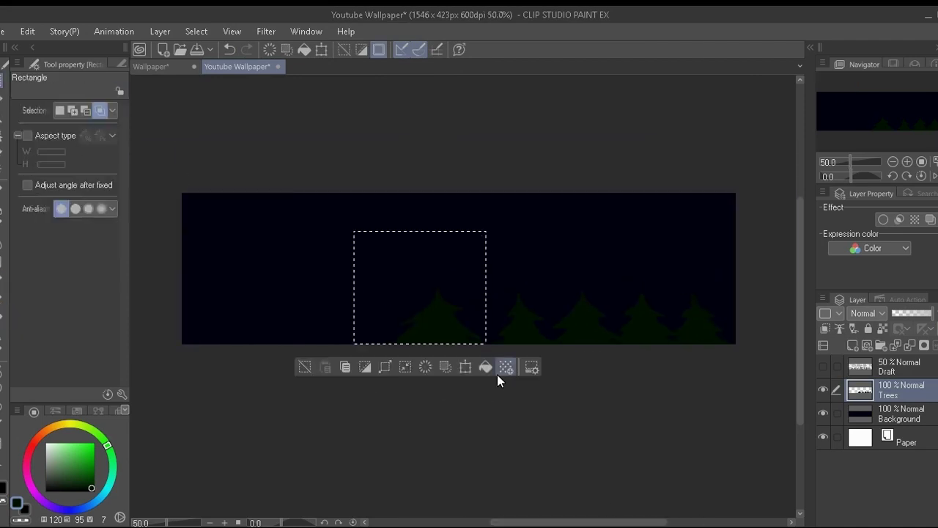
pyautogui.click(466, 367)
pyautogui.scroll(2, 447, 310)
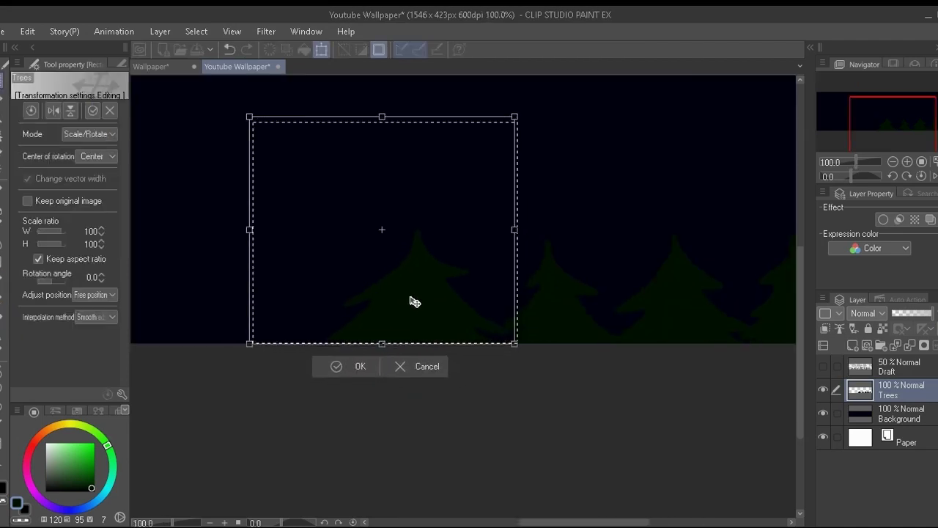
pyautogui.click(352, 367)
pyautogui.hotkey('ctrl', 'd')
# - Outline and fill another fir tree left of the large one, and touch up its tip
pyautogui.click(2, 279)
pyautogui.scroll(-2, 407, 294)
pyautogui.scroll(1, 305, 288)
pyautogui.moveTo(614, 523); pyautogui.dragTo(606, 523)
pyautogui.hotkey('ctrl', 'z')
pyautogui.click(2, 406)
pyautogui.click(411, 320)
pyautogui.click(2, 279)
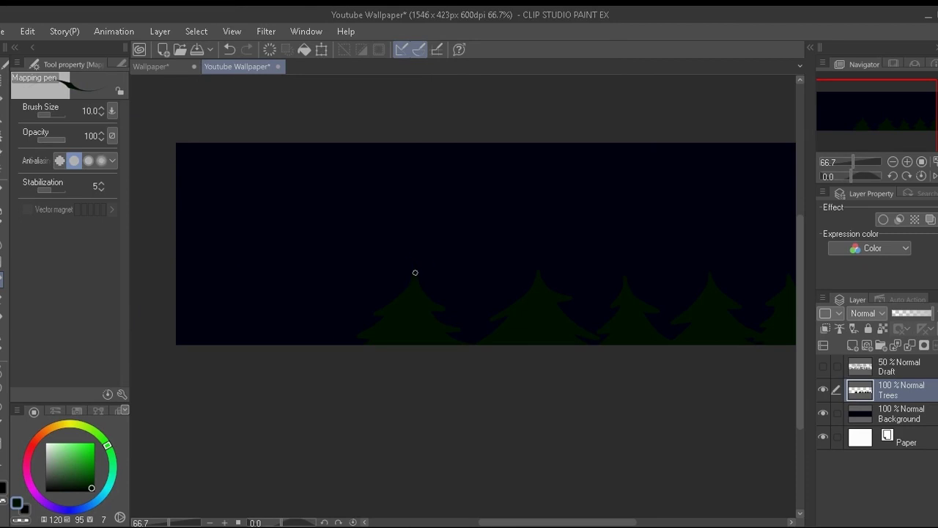
pyautogui.scroll(3, 415, 272)
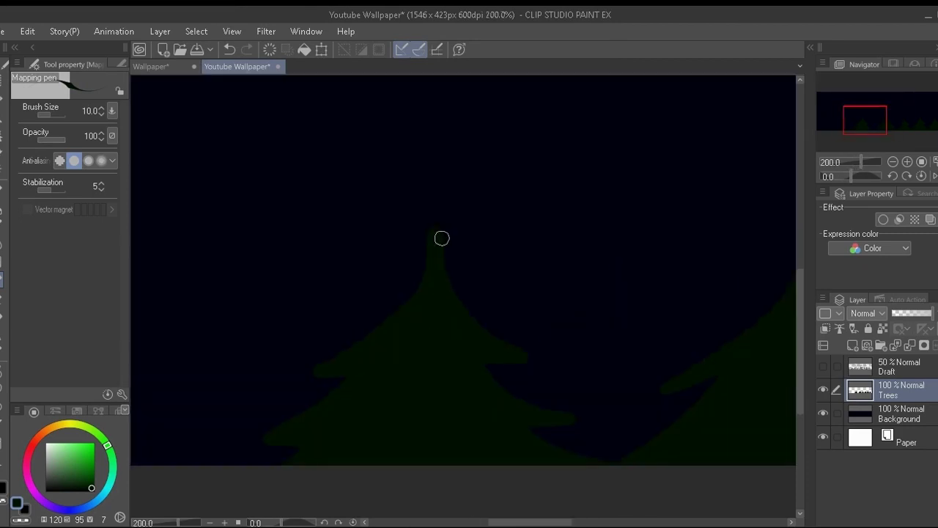
# - Slim the tip of the leftmost fir tree using the Hard eraser at brush size 25
pyautogui.scroll(-3, 440, 316)
pyautogui.scroll(2, 442, 321)
pyautogui.press('e')
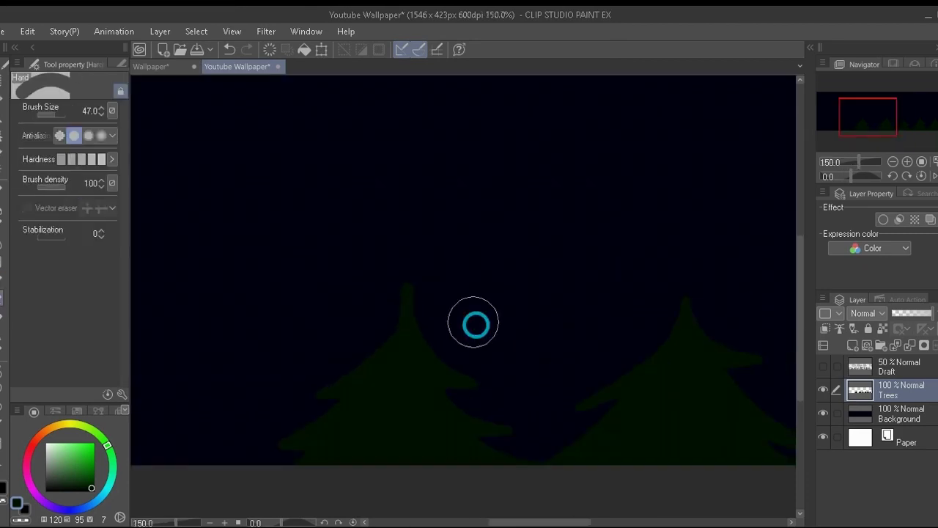
pyautogui.scroll(1, 435, 303)
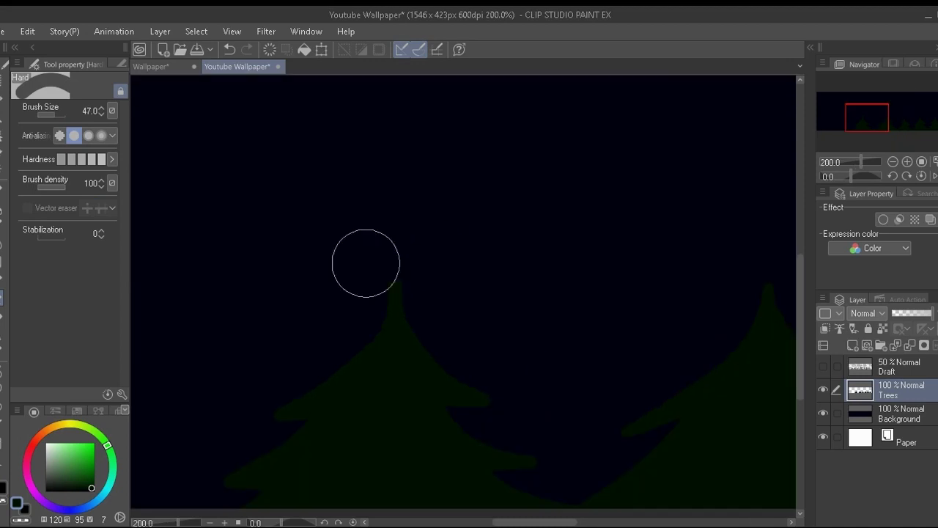
pyautogui.scroll(1, 445, 273)
pyautogui.scroll(1, 390, 305)
pyautogui.click(101, 114)
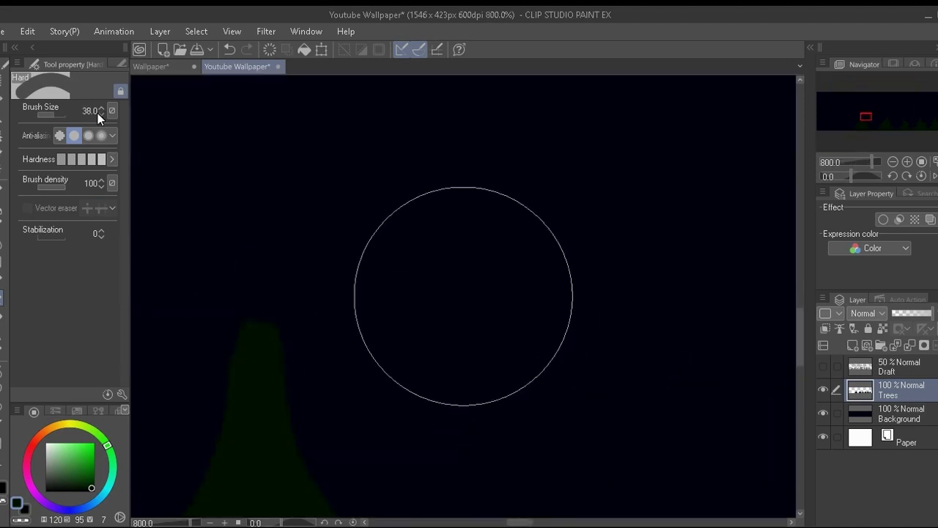
pyautogui.scroll(-1, 434, 287)
pyautogui.scroll(-3, 521, 359)
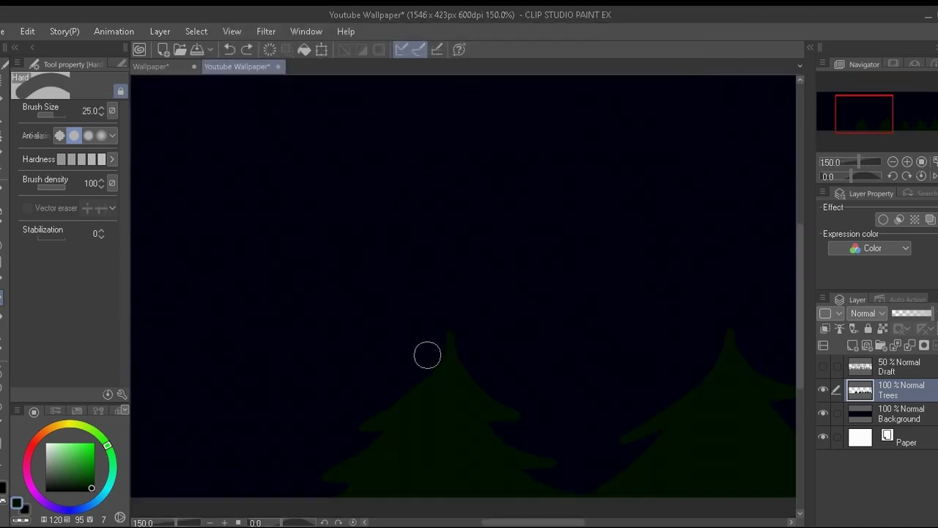
pyautogui.scroll(3, 456, 341)
pyautogui.scroll(-5, 581, 345)
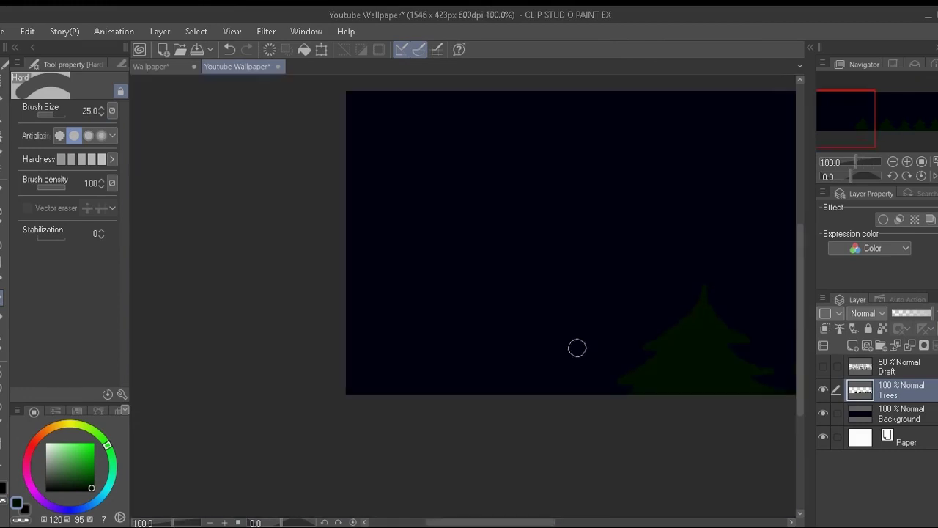
# - Outline and fill another fir tree with the Mapping pen, left of the existing row on the Trees layer
pyautogui.moveTo(491, 522); pyautogui.dragTo(541, 522)
pyautogui.click(1, 281)
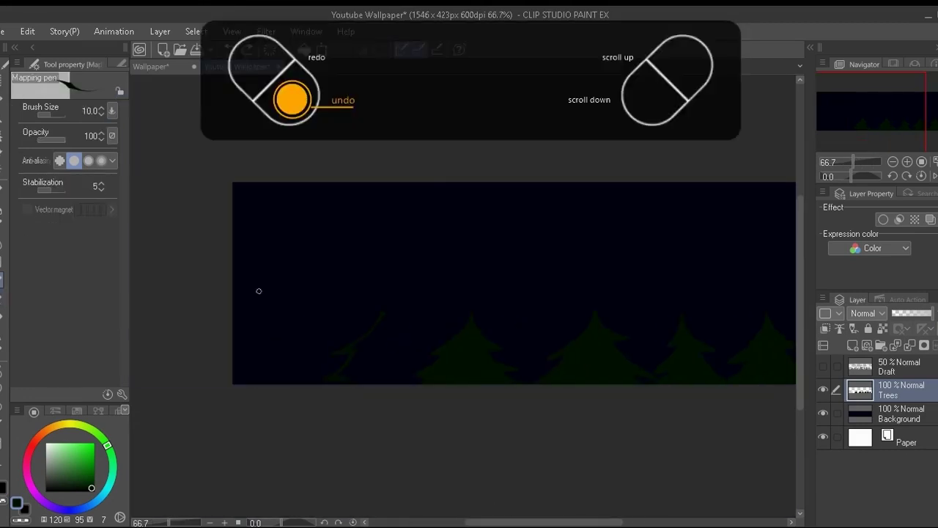
pyautogui.scroll(3, 401, 326)
pyautogui.moveTo(349, 292); pyautogui.dragTo(350, 293)
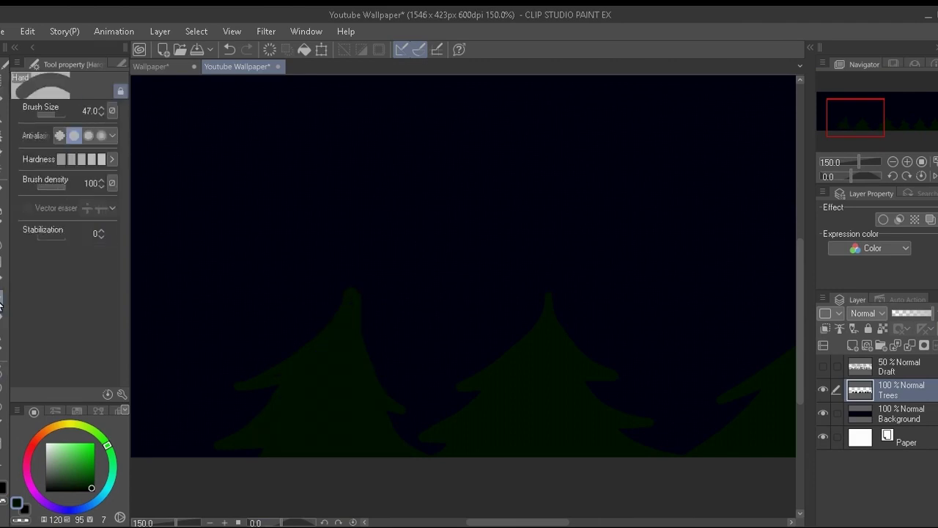
# - Trim the thick tip of the new second tree from the left using the Hard eraser at brush size 25
pyautogui.scroll(-2, 389, 395)
pyautogui.moveTo(547, 522); pyautogui.dragTo(568, 522)
pyautogui.scroll(-1, 242, 421)
pyautogui.scroll(4, 253, 378)
pyautogui.press('e')
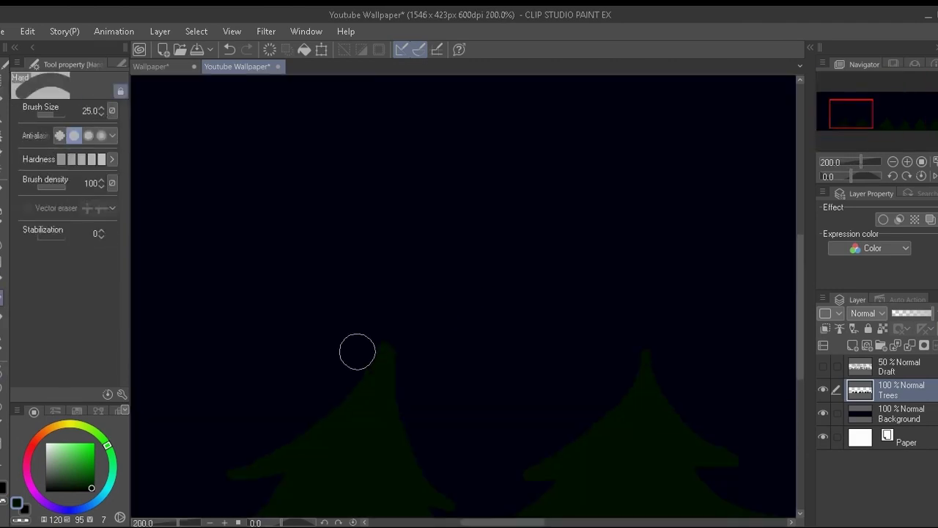
pyautogui.scroll(-2, 435, 332)
# - Outline and fill one more fir tree near the canvas's left edge to complete the row
pyautogui.click(2, 279)
pyautogui.moveTo(285, 348); pyautogui.dragTo(256, 453)
pyautogui.press('e')
pyautogui.press('p')
pyautogui.scroll(2, 213, 380)
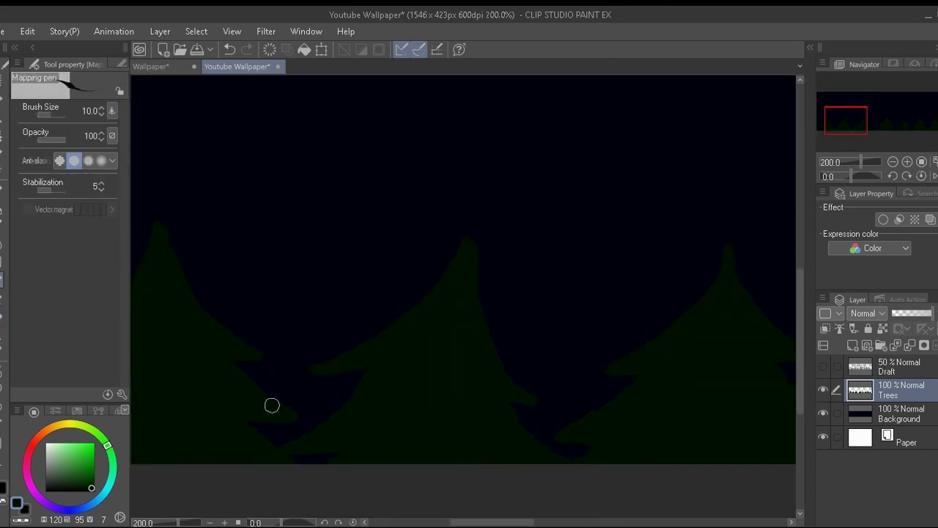
# - Examine the lower branches of the leftmost fir trees up close, and the whole row of trees
pyautogui.scroll(4, 477, 446)
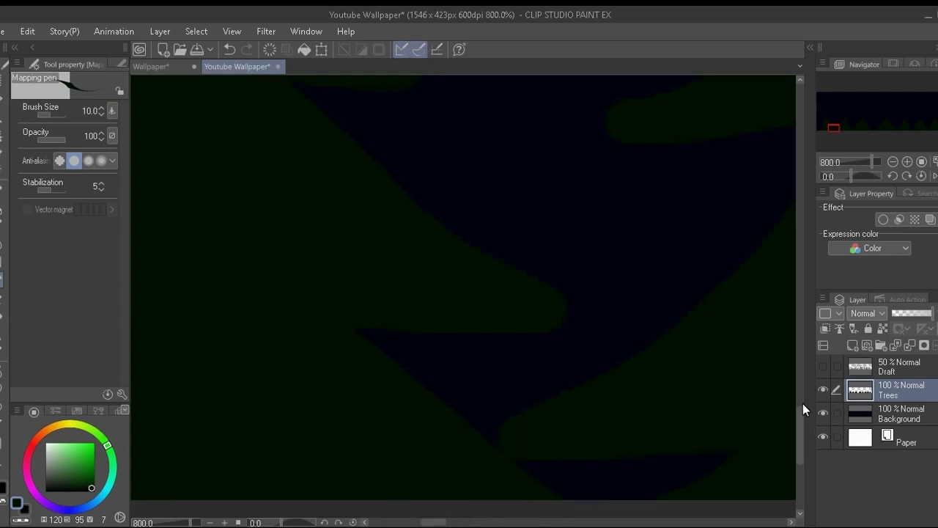
pyautogui.moveTo(432, 522); pyautogui.dragTo(416, 522)
pyautogui.moveTo(801, 390); pyautogui.dragTo(802, 339)
pyautogui.scroll(-2, 484, 417)
pyautogui.scroll(4, 481, 374)
pyautogui.scroll(-10, 349, 429)
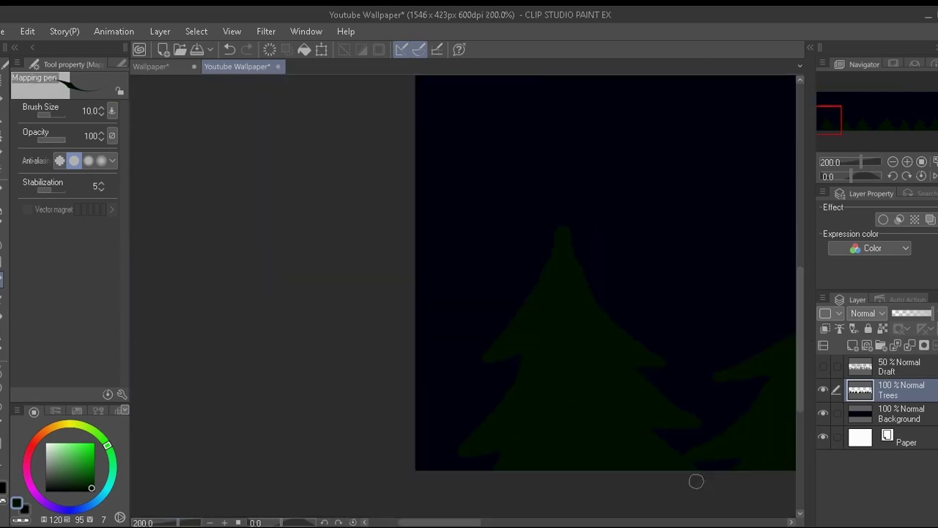
pyautogui.scroll(-1, 609, 382)
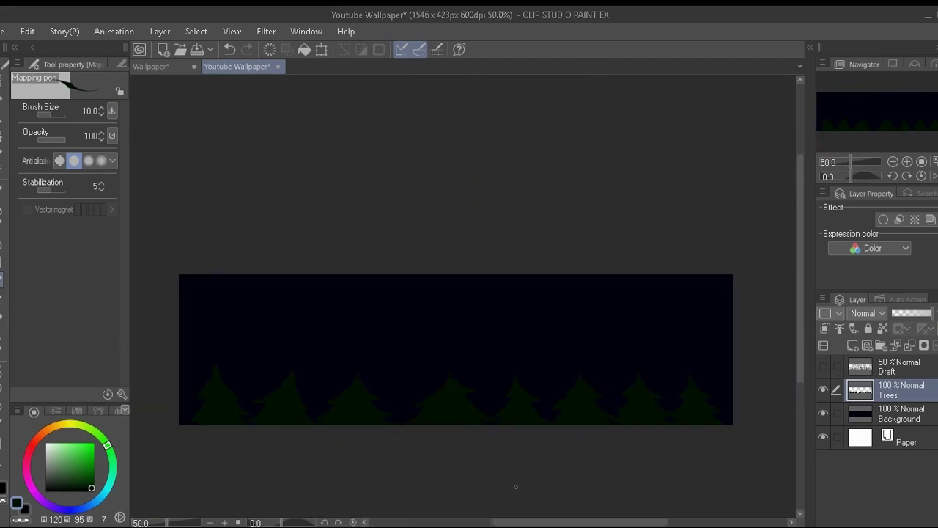
pyautogui.scroll(1, 440, 440)
pyautogui.moveTo(511, 525); pyautogui.dragTo(481, 525)
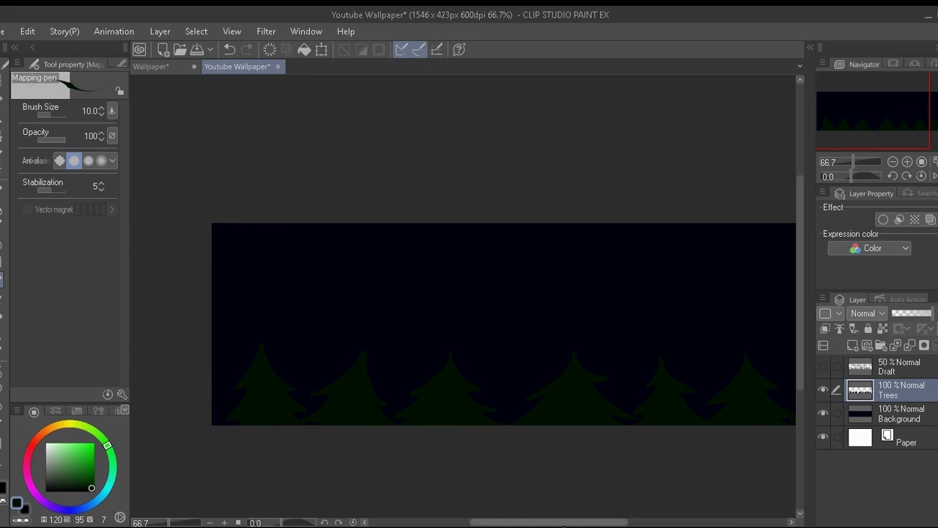
pyautogui.scroll(-1, 476, 295)
# - Select the Draft layer and check the sketch by briefly showing it with the background hidden, restoring both layers' visibility
pyautogui.click(912, 370)
pyautogui.click(823, 367)
pyautogui.click(823, 414)
pyautogui.click(823, 414)
pyautogui.click(823, 366)
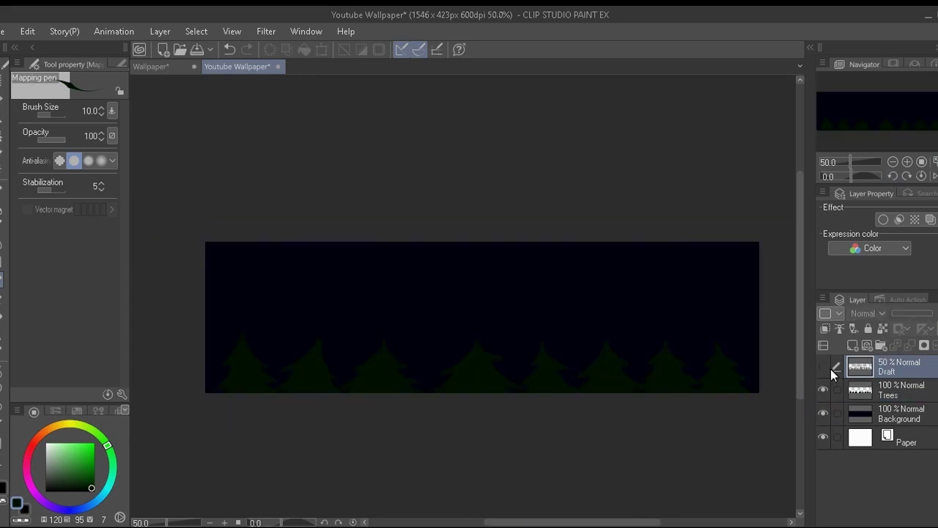
# - Add a new layer between the Draft and Trees layers and name it Stars
pyautogui.click(852, 345)
pyautogui.moveTo(895, 368); pyautogui.dragTo(899, 399)
pyautogui.click(906, 364)
pyautogui.doubleClick(909, 395)
pyautogui.write('S')
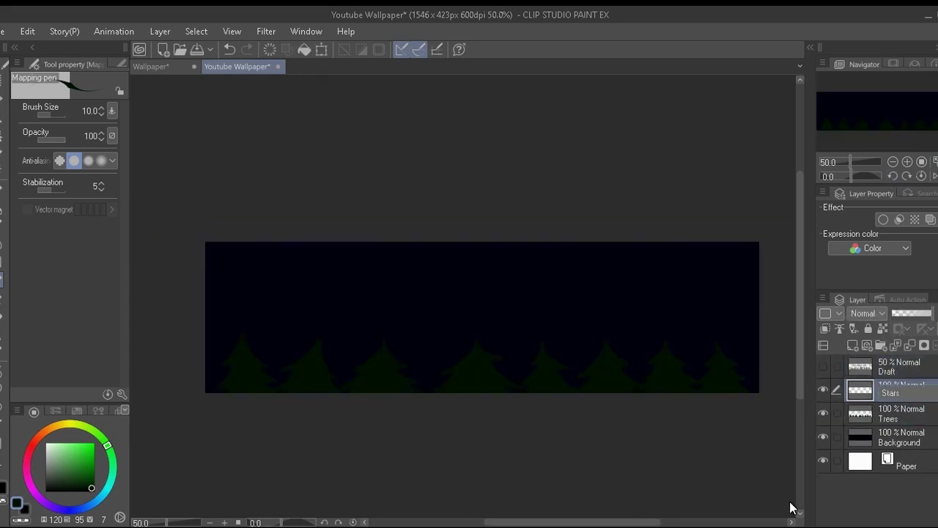
pyautogui.write('tars')
pyautogui.press('Return')
# - Choose a light yellow, set the Mapping pen's brush size to 5, and try a first star stroke
pyautogui.scroll(5, 481, 314)
pyautogui.click(68, 425)
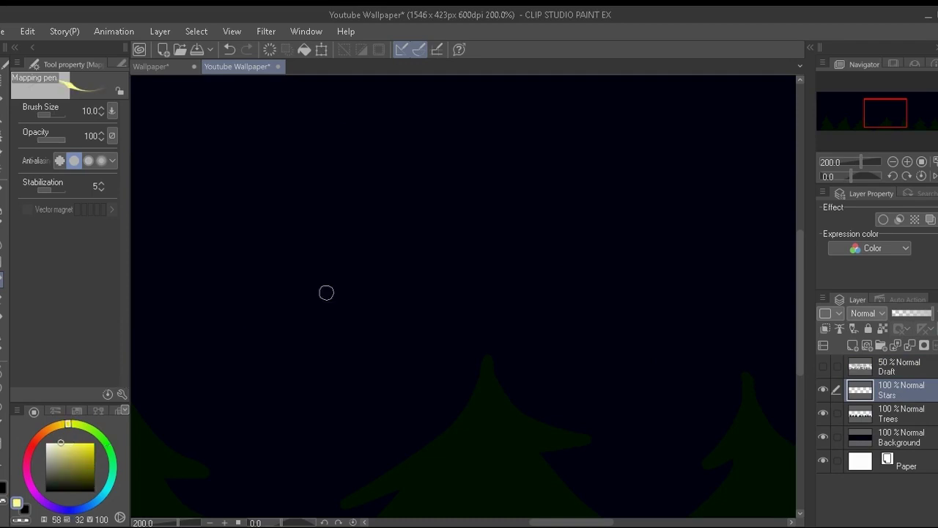
pyautogui.moveTo(470, 208); pyautogui.dragTo(472, 209)
pyautogui.hotkey('ctrl', 'z')
pyautogui.click(101, 115)
pyautogui.moveTo(477, 176)
pyautogui.mouseDown()
pyautogui.moveTo(429, 244)
pyautogui.moveTo(475, 179)
pyautogui.moveTo(433, 259)
pyautogui.mouseUp()
pyautogui.hotkey('ctrl', 'z')
pyautogui.moveTo(469, 180); pyautogui.dragTo(517, 255)
pyautogui.moveTo(430, 259); pyautogui.dragTo(489, 308)
pyautogui.moveTo(518, 257); pyautogui.dragTo(488, 309)
pyautogui.click(2, 315)
pyautogui.click(478, 253)
pyautogui.click(497, 293)
pyautogui.hotkey('ctrl', 'z')
pyautogui.hotkey('ctrl', 'z')
pyautogui.hotkey('ctrl', 'z')
pyautogui.hotkey('ctrl', 'z')
pyautogui.hotkey('ctrl', 'z')
pyautogui.hotkey('ctrl', 'z')
pyautogui.click(2, 280)
pyautogui.hotkey('ctrl', 'z')
pyautogui.hotkey('ctrl', 'z')
# - Outline a four-pointed yellow star above the central fir tree, fill its sections, and extend its points
pyautogui.moveTo(470, 183); pyautogui.dragTo(478, 286)
pyautogui.moveTo(420, 242); pyautogui.dragTo(535, 238)
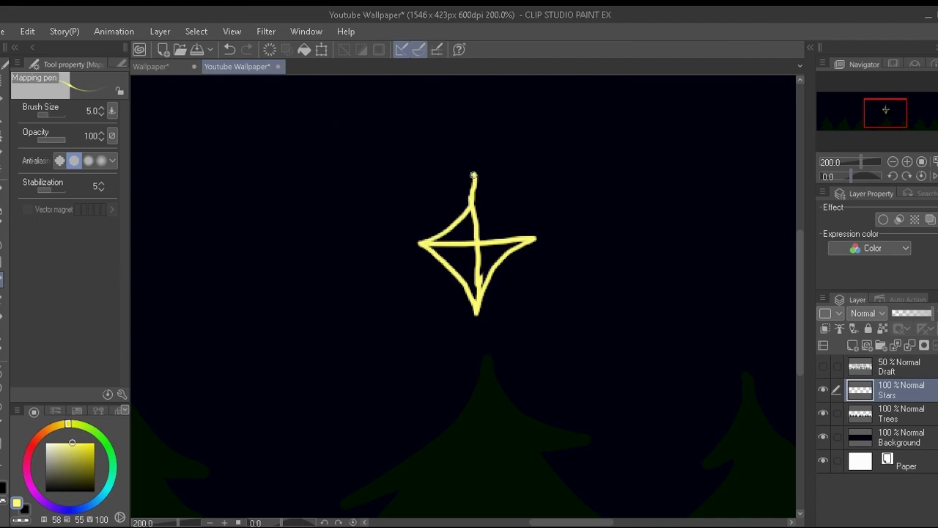
pyautogui.moveTo(475, 158); pyautogui.dragTo(479, 220)
pyautogui.press('g')
pyautogui.click(494, 231)
pyautogui.click(491, 255)
pyautogui.click(462, 257)
pyautogui.click(463, 230)
pyautogui.press('p')
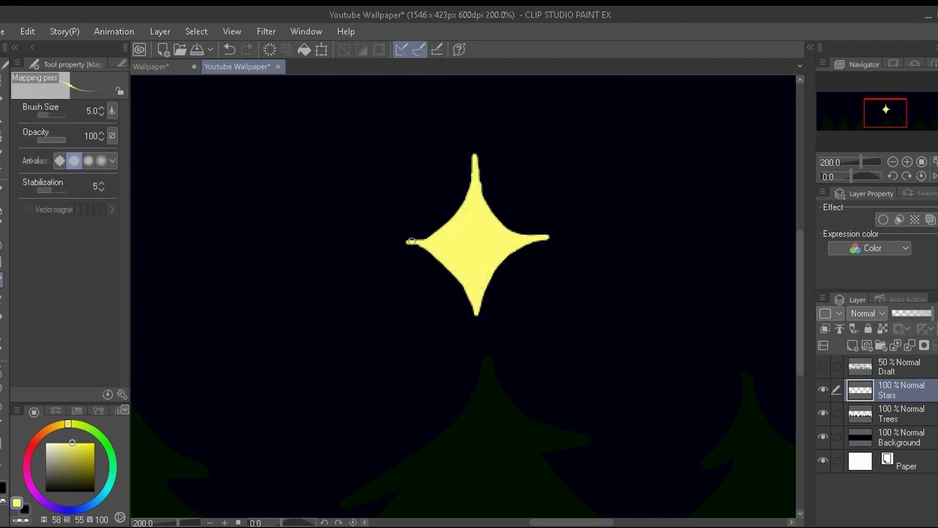
# - Carve the star's four concave sides into smooth curves using the Hard eraser at brush size 119
pyautogui.press('e')
pyautogui.click(100, 109)
pyautogui.click(100, 109)
pyautogui.click(101, 108)
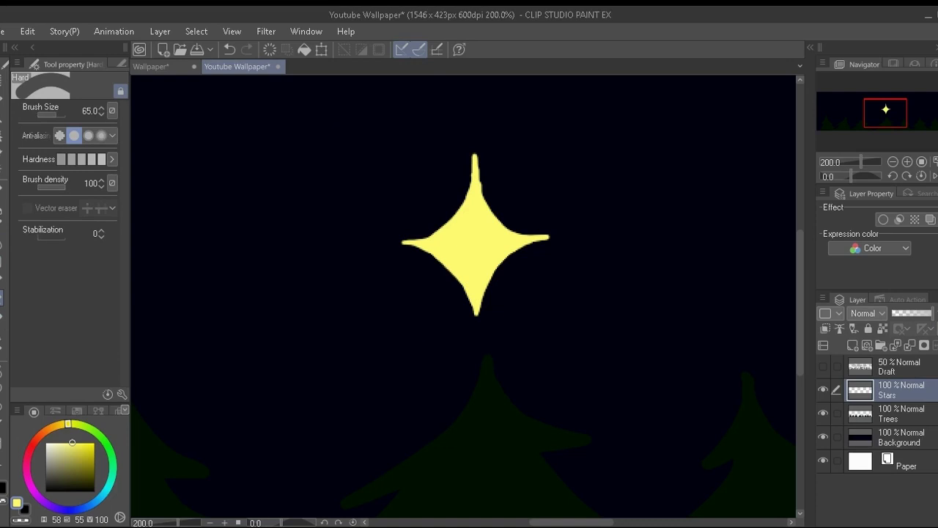
pyautogui.click(101, 108)
pyautogui.click(60, 114)
pyautogui.click(101, 114)
pyautogui.click(101, 114)
pyautogui.click(101, 114)
pyautogui.moveTo(563, 325); pyautogui.dragTo(521, 310)
pyautogui.hotkey('ctrl', 'z')
pyautogui.moveTo(385, 121); pyautogui.dragTo(388, 163)
pyautogui.moveTo(567, 159); pyautogui.dragTo(574, 154)
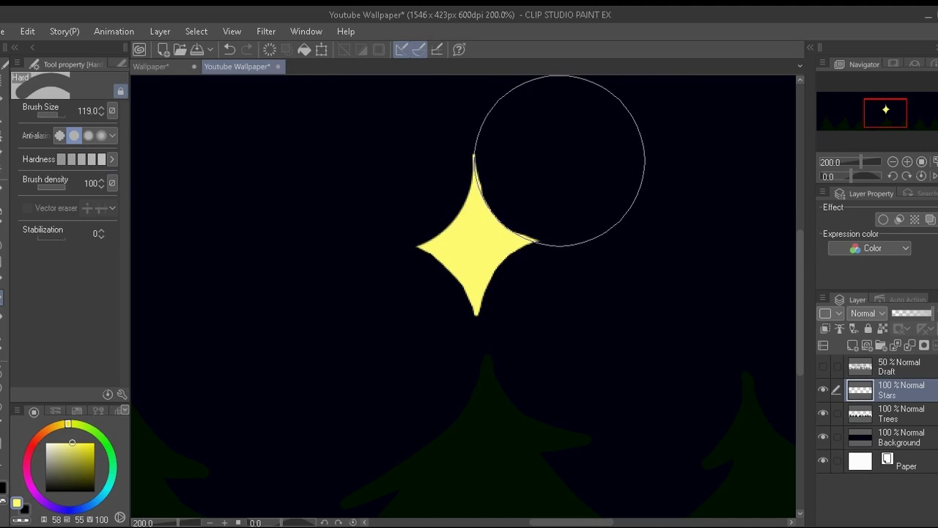
pyautogui.moveTo(395, 331); pyautogui.dragTo(398, 325)
pyautogui.moveTo(572, 154); pyautogui.dragTo(560, 161)
pyautogui.moveTo(564, 327); pyautogui.dragTo(569, 329)
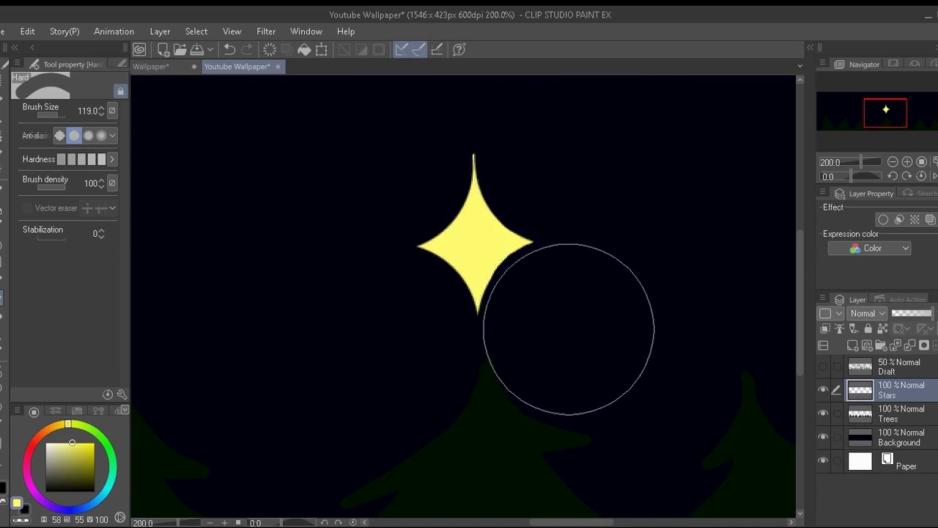
# - Move the star slightly closer to the tip of the central fir tree and save the illustration
pyautogui.scroll(-3, 632, 293)
pyautogui.moveTo(574, 523); pyautogui.dragTo(601, 522)
pyautogui.click(2, 97)
pyautogui.hotkey('ctrl', 's')
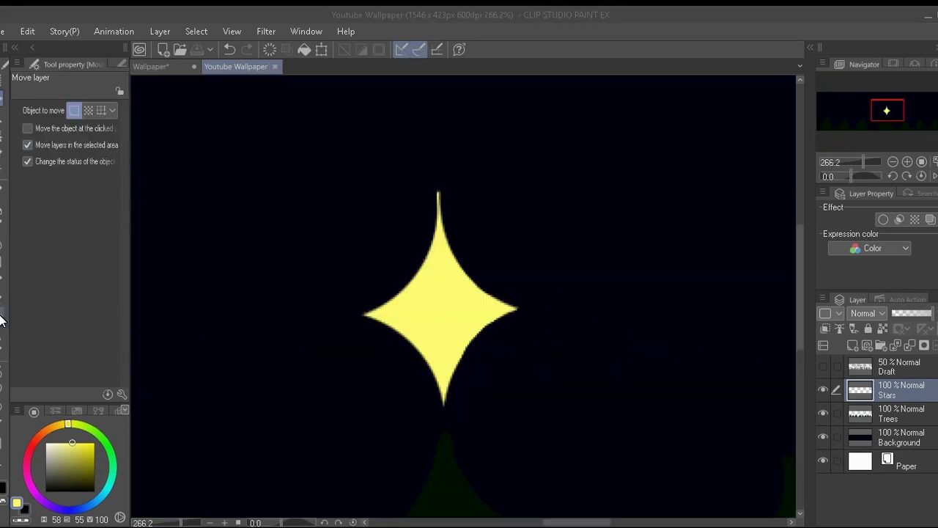
# - Trim the star's upper curves and shorten its top point using the Hard eraser at brush size 150
pyautogui.click(3, 297)
pyautogui.moveTo(92, 117); pyautogui.dragTo(98, 116)
pyautogui.click(98, 116)
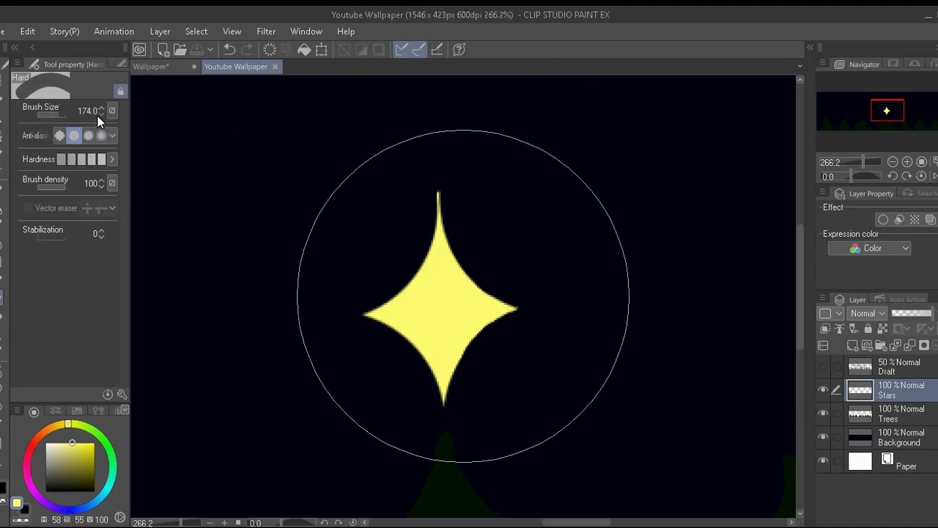
pyautogui.moveTo(585, 177); pyautogui.dragTo(581, 183)
pyautogui.moveTo(292, 178); pyautogui.dragTo(301, 190)
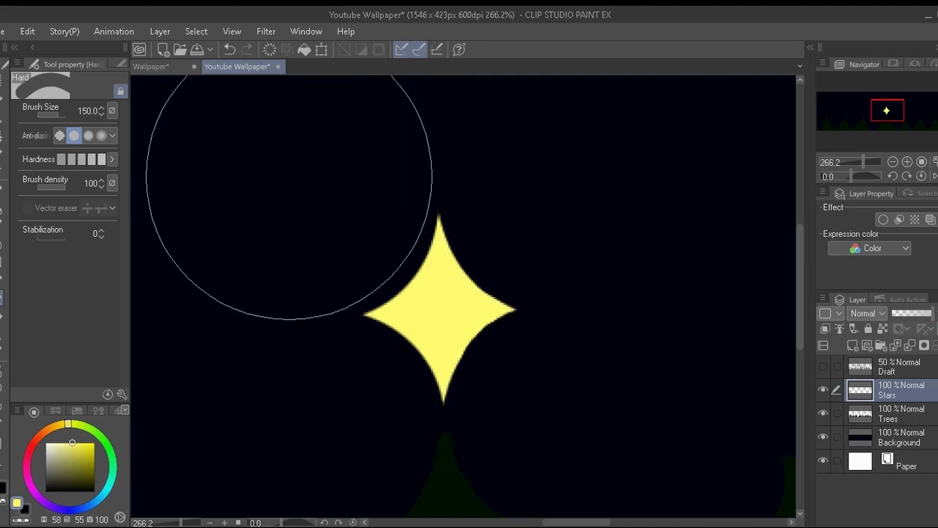
# - Refine the star's remaining curved sides with the Hard eraser so all four points are even and sharp
pyautogui.scroll(-1, 551, 231)
pyautogui.scroll(2, 534, 314)
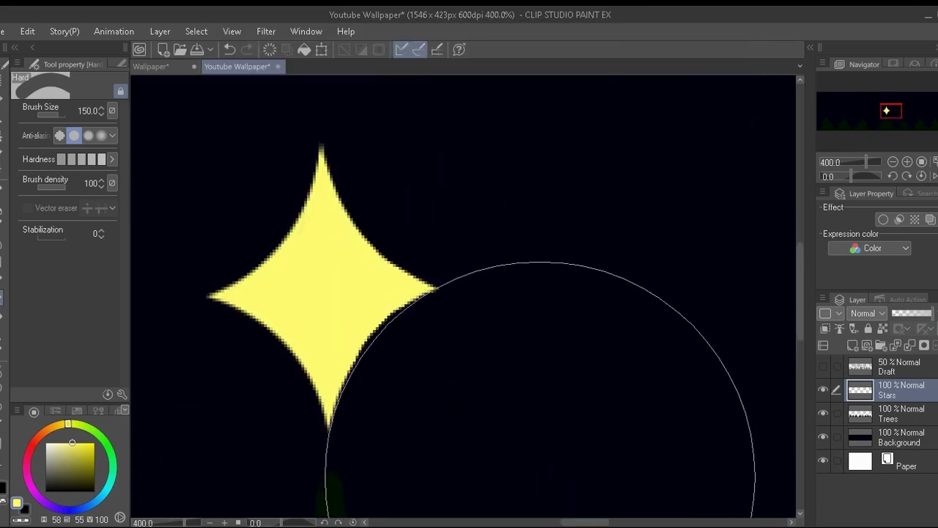
pyautogui.moveTo(544, 477); pyautogui.dragTo(536, 472)
pyautogui.click(526, 97)
pyautogui.moveTo(585, 522); pyautogui.dragTo(575, 522)
pyautogui.click(236, 111)
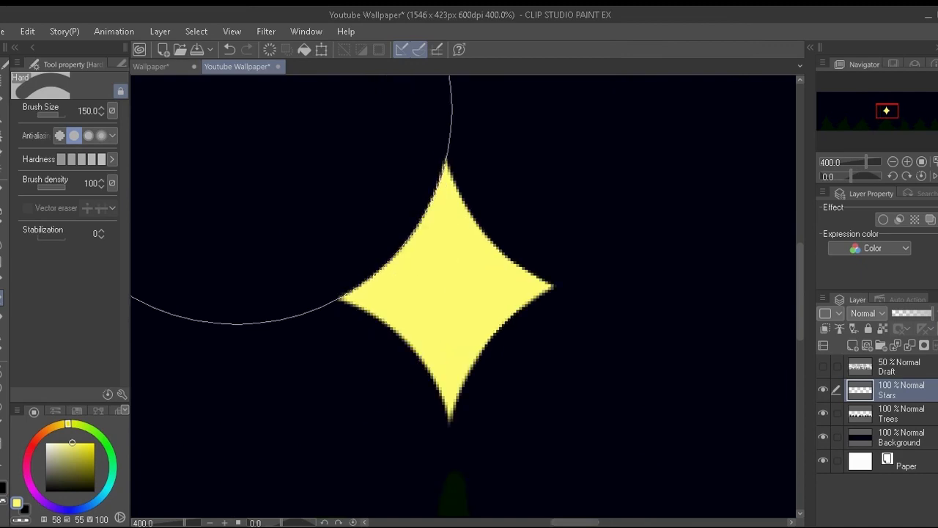
pyautogui.click(256, 490)
pyautogui.scroll(-6, 659, 400)
pyautogui.scroll(4, 522, 411)
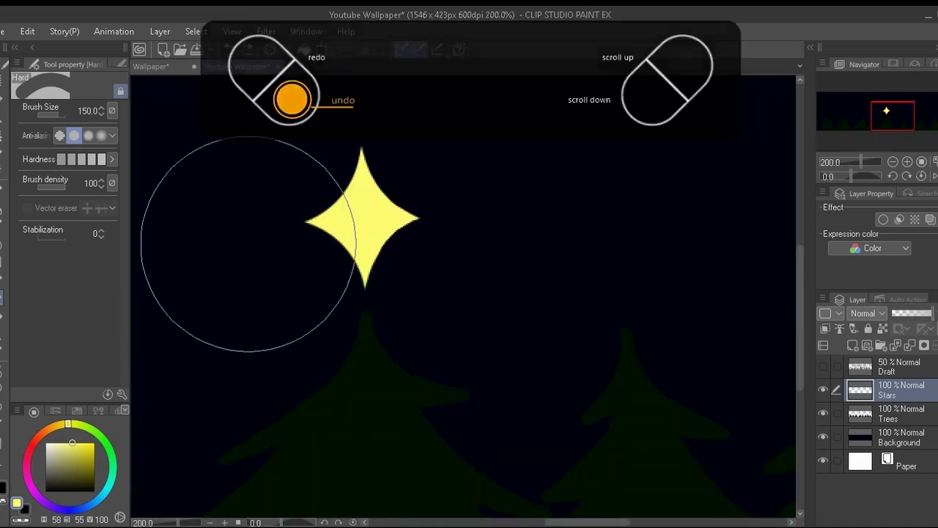
pyautogui.scroll(2, 425, 315)
pyautogui.scroll(-6, 486, 356)
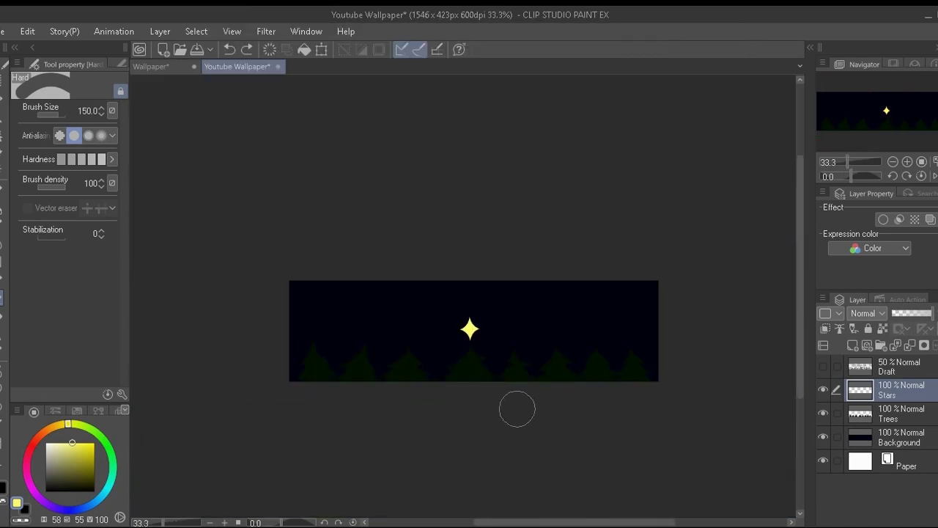
# - Choose a paler yellow and turn off pen-pressure control of the Mapping pen's brush size
pyautogui.scroll(2, 495, 333)
pyautogui.click(2, 279)
pyautogui.moveTo(577, 321); pyautogui.dragTo(583, 321)
pyautogui.hotkey('ctrl', 'z')
pyautogui.click(60, 443)
pyautogui.click(113, 111)
pyautogui.click(112, 149)
pyautogui.click(64, 231)
# - Dot small pale stars in the sky on both sides of the large star, undoing the misplaced ones
pyautogui.click(337, 277)
pyautogui.click(310, 314)
pyautogui.click(566, 264)
pyautogui.click(598, 307)
pyautogui.click(599, 291)
pyautogui.hotkey('ctrl', 'z')
pyautogui.moveTo(543, 522); pyautogui.dragTo(514, 523)
pyautogui.hotkey('ctrl', 'z')
pyautogui.hotkey('ctrl', 'z')
# - Dot more small stars across the left part of the sky and beside the central tree
pyautogui.moveTo(345, 258); pyautogui.dragTo(349, 259)
pyautogui.click(309, 368)
pyautogui.click(244, 305)
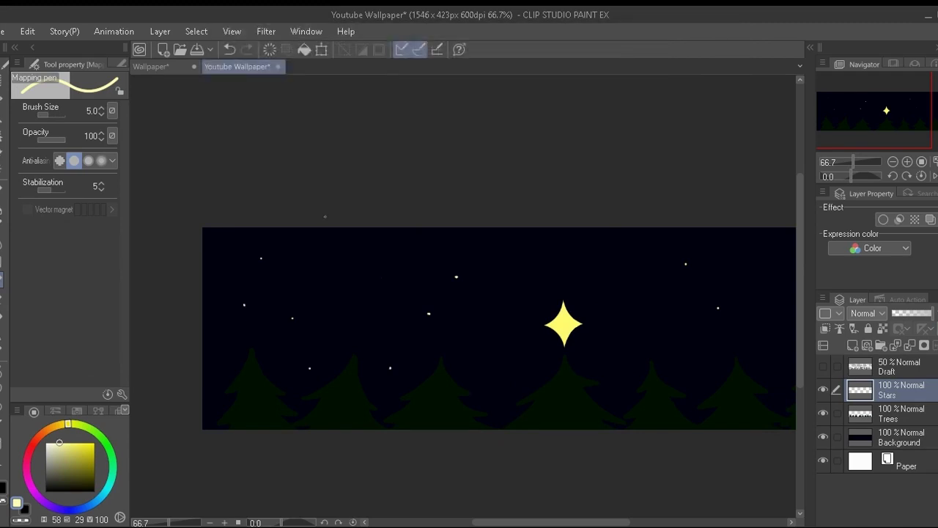
pyautogui.click(377, 253)
pyautogui.click(525, 367)
# - Dot small stars across the right part of the sky, undoing the surplus ones over the trees
pyautogui.moveTo(550, 522); pyautogui.dragTo(612, 521)
pyautogui.click(665, 283)
pyautogui.hotkey('ctrl', 'z')
pyautogui.click(618, 286)
pyautogui.click(577, 273)
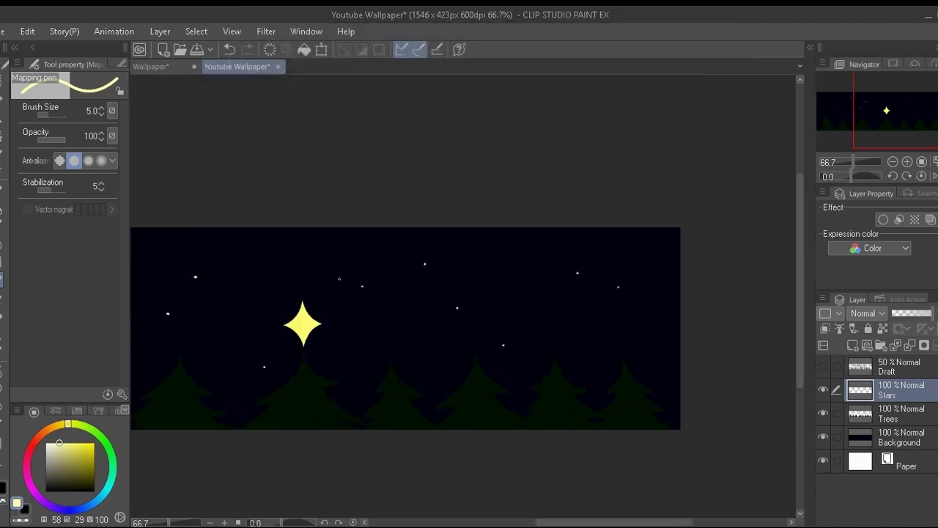
pyautogui.hotkey('ctrl', 'z')
pyautogui.hotkey('ctrl', 'z')
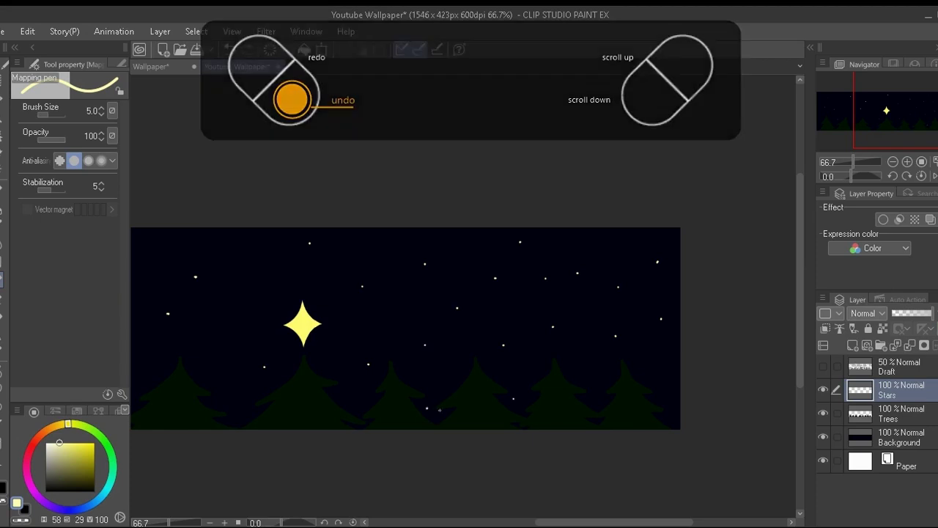
pyautogui.hotkey('ctrl', 'z')
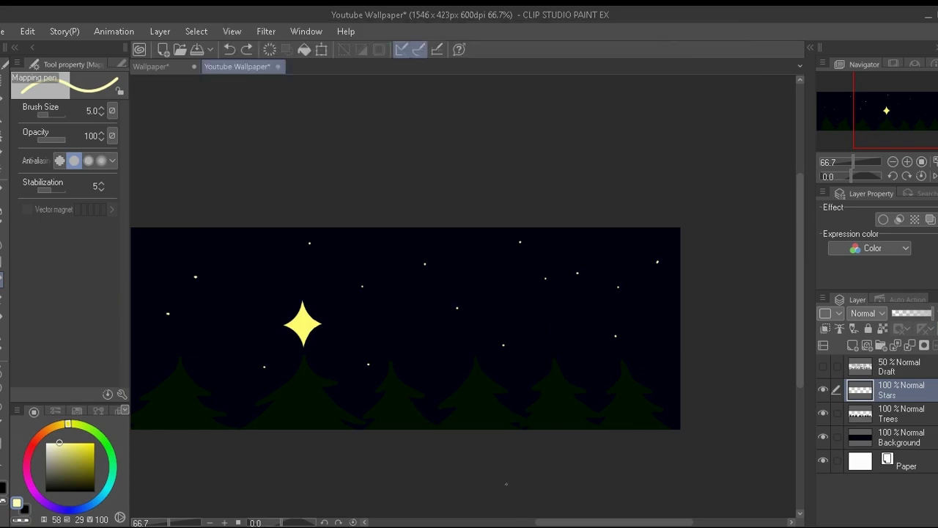
# - Thin out the small stars by removing several of them across the sky
pyautogui.moveTo(587, 522); pyautogui.dragTo(569, 522)
pyautogui.click(209, 522)
pyautogui.click(3, 297)
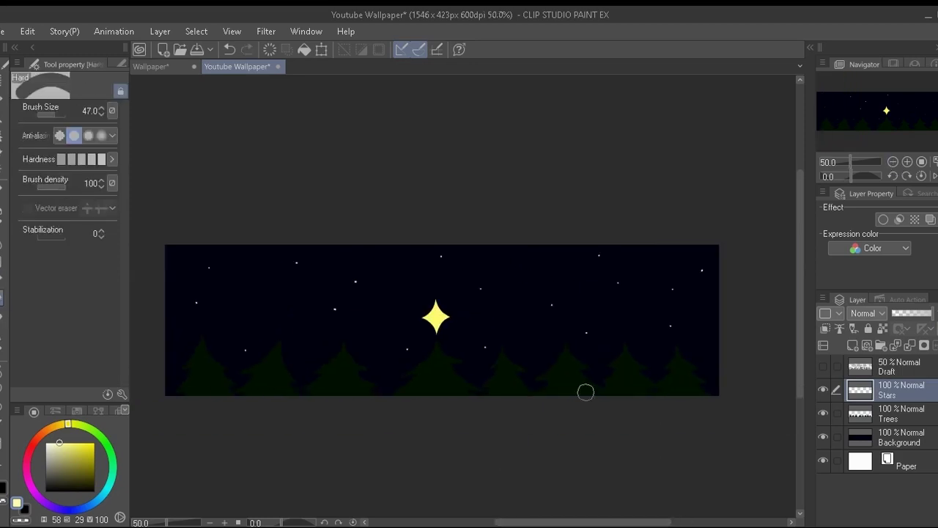
pyautogui.hotkey('ctrl', 'z')
pyautogui.click(2, 280)
pyautogui.hotkey('ctrl', 'z')
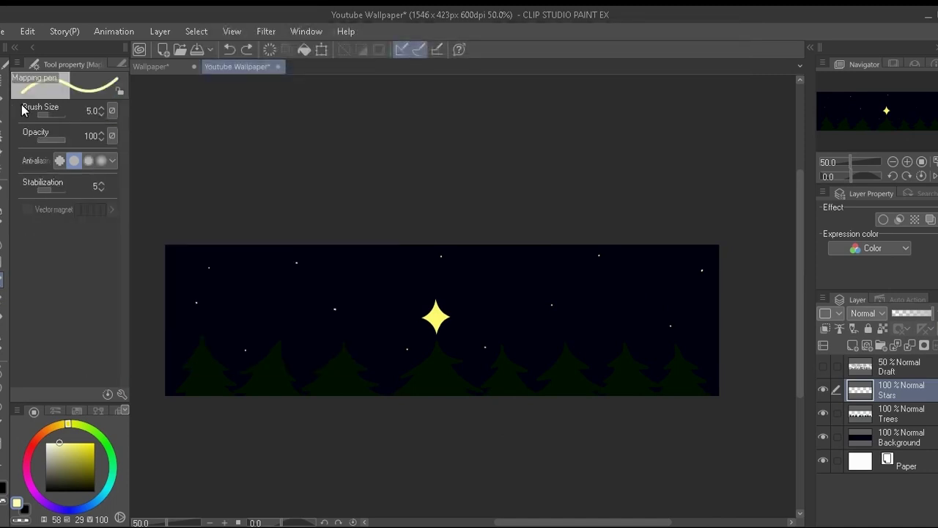
# - Set the Mapping pen's brush size to 3 and dot finer stars across the whole sky
pyautogui.click(92, 112)
pyautogui.write('3')
pyautogui.press('Return')
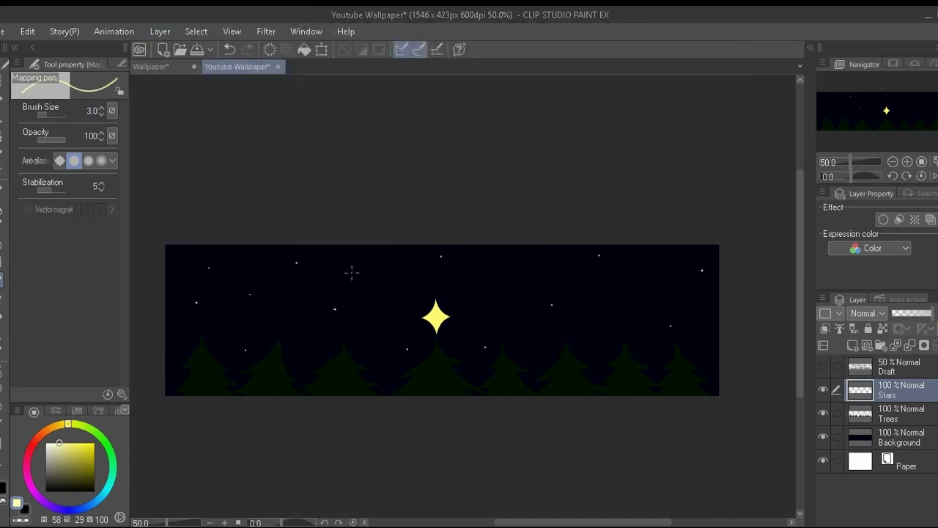
pyautogui.click(544, 256)
pyautogui.click(456, 284)
pyautogui.click(624, 260)
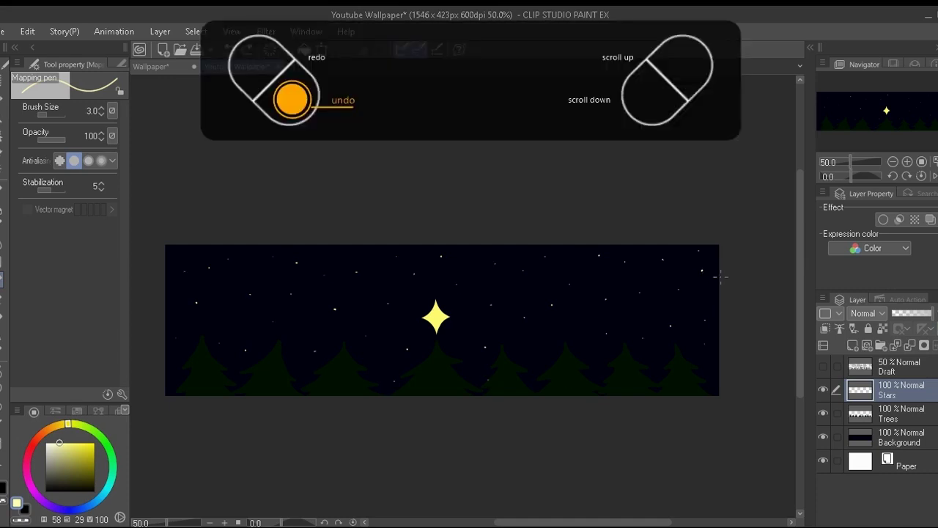
# - Place the Stars layer beneath the Trees layer and erase a few small stars near the large star
pyautogui.moveTo(910, 392); pyautogui.dragTo(907, 420)
pyautogui.click(3, 298)
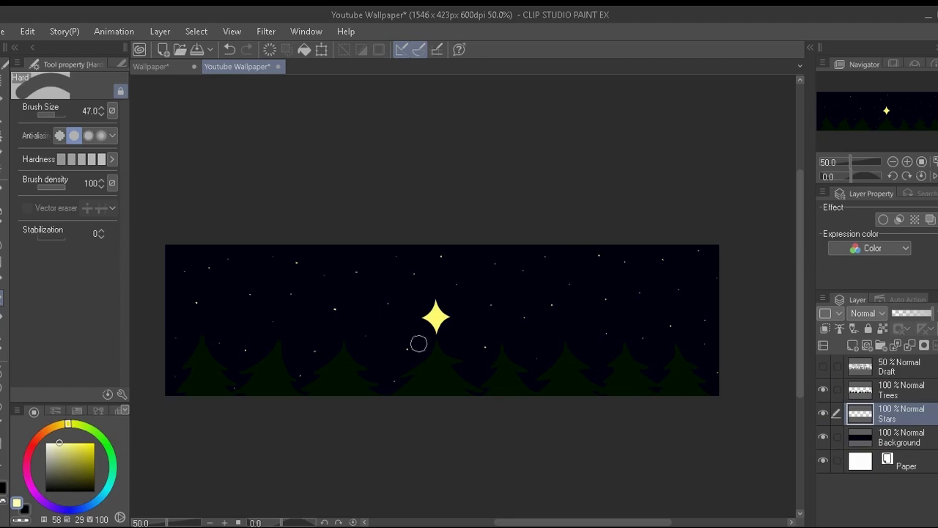
pyautogui.click(454, 282)
pyautogui.click(396, 307)
pyautogui.click(298, 260)
# - Dot very fine stars across the sky with the Mapping pen at brush size 2, undoing the misplaced ones
pyautogui.press('p')
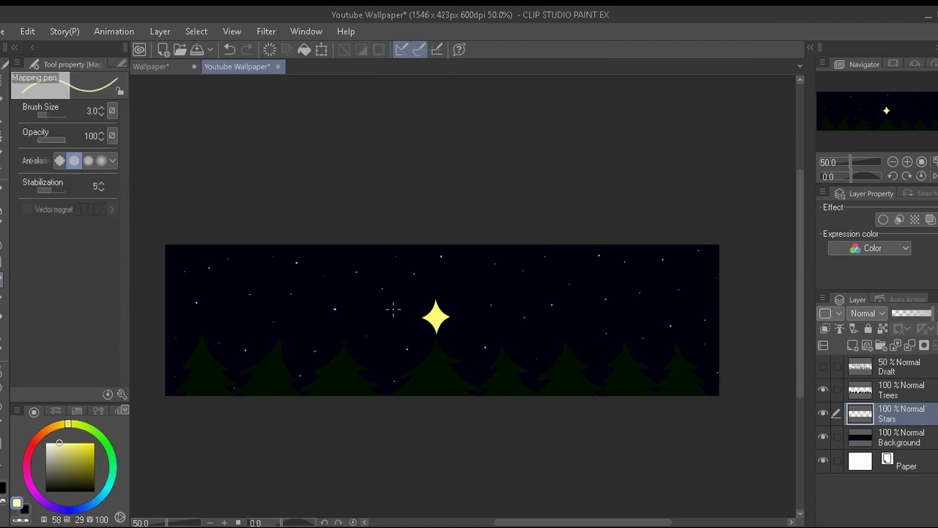
pyautogui.hotkey('ctrl', 'z')
pyautogui.hotkey('ctrl', 'z')
pyautogui.hotkey('ctrl', 'z')
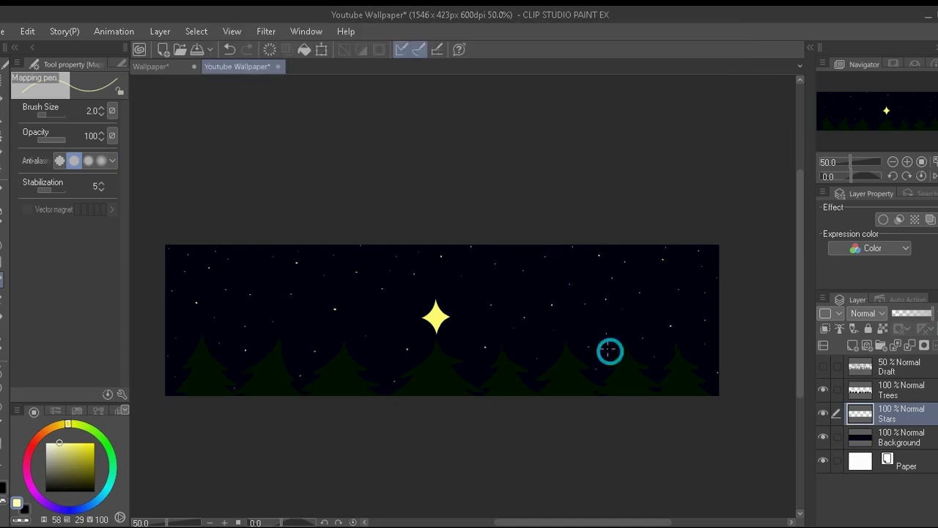
pyautogui.hotkey('ctrl', 'z')
# - Add a layer named Moountains beneath Trees, showing only the Draft sketch by hiding the Trees, Stars and Background layers
pyautogui.click(899, 392)
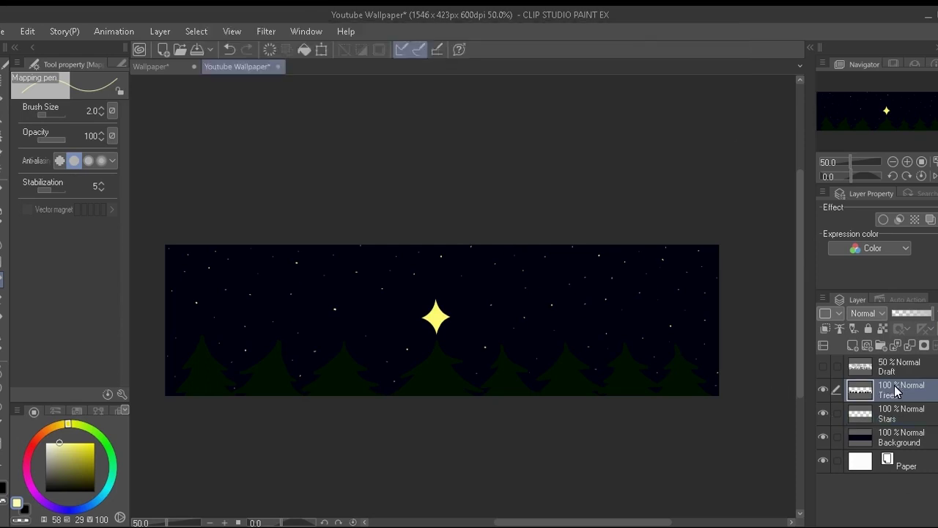
pyautogui.click(852, 345)
pyautogui.click(823, 367)
pyautogui.click(823, 437)
pyautogui.click(824, 460)
pyautogui.click(823, 413)
pyautogui.doubleClick(903, 395)
pyautogui.moveTo(926, 407); pyautogui.dragTo(928, 422)
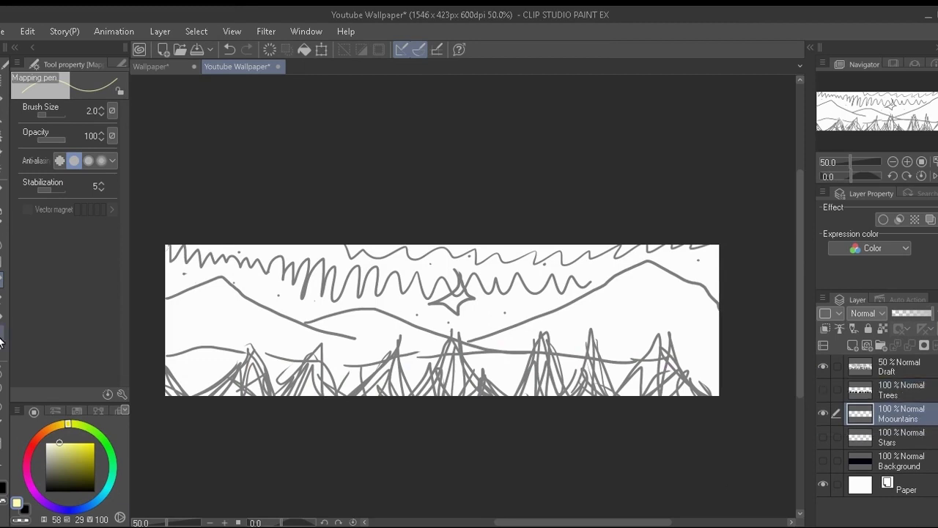
# - Fill in the mountains along the draft outlines in very dark blue-grey with the Opaque watercolor brush at size 75
pyautogui.click(0, 339)
pyautogui.click(823, 460)
pyautogui.click(659, 344)
pyautogui.click(0, 279)
pyautogui.click(823, 460)
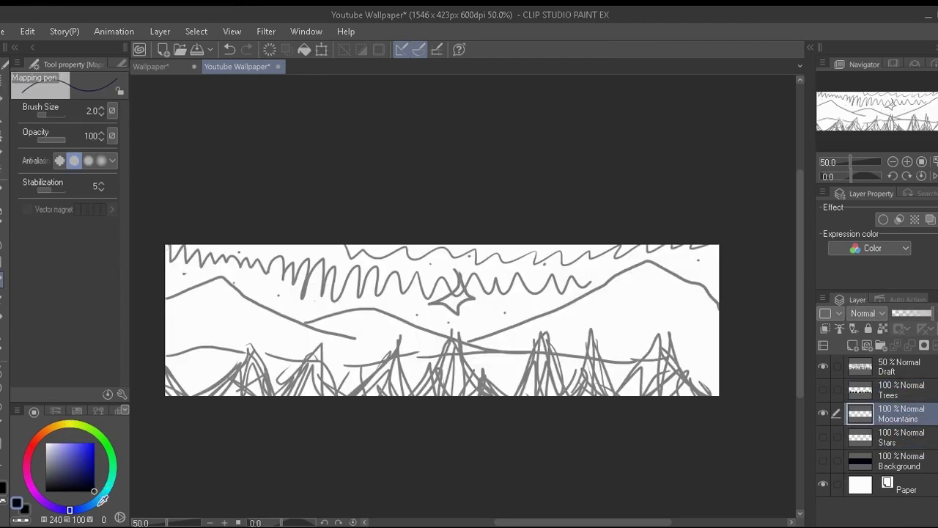
pyautogui.click(1, 353)
pyautogui.moveTo(171, 316); pyautogui.dragTo(368, 346)
pyautogui.moveTo(315, 334)
pyautogui.mouseDown()
pyautogui.moveTo(346, 329)
pyautogui.moveTo(543, 367)
pyautogui.mouseUp()
pyautogui.moveTo(475, 351); pyautogui.dragTo(652, 273)
pyautogui.moveTo(657, 282); pyautogui.dragTo(718, 333)
pyautogui.moveTo(167, 389); pyautogui.dragTo(621, 409)
# - Blend the mountain paint across the slopes, with the Trees and Stars layers shown and the Draft layer hidden
pyautogui.click(823, 389)
pyautogui.click(823, 437)
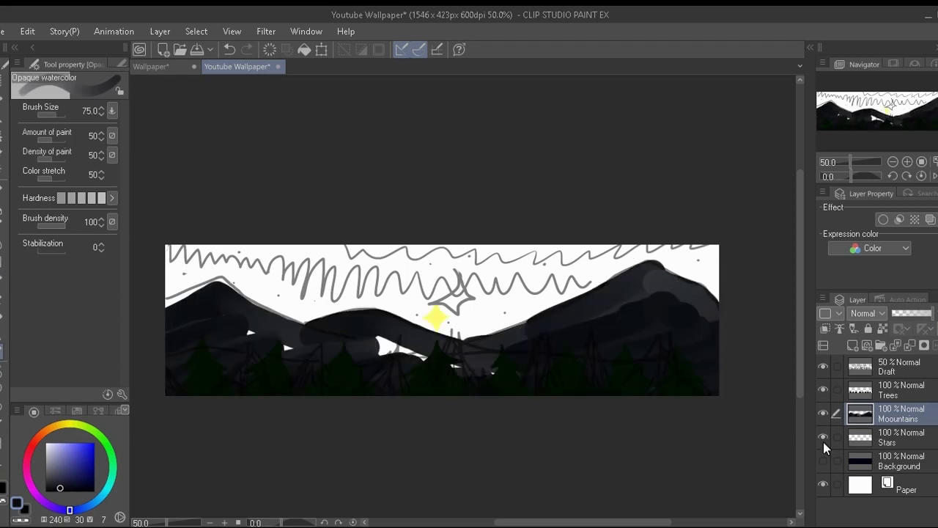
pyautogui.click(1, 118)
pyautogui.moveTo(475, 365); pyautogui.dragTo(475, 374)
pyautogui.click(2, 245)
pyautogui.click(101, 113)
pyautogui.moveTo(250, 340)
pyautogui.mouseDown()
pyautogui.moveTo(266, 348)
pyautogui.moveTo(159, 363)
pyautogui.moveTo(247, 389)
pyautogui.mouseUp()
pyautogui.click(823, 366)
pyautogui.moveTo(333, 337); pyautogui.dragTo(389, 336)
pyautogui.moveTo(405, 340)
pyautogui.mouseDown()
pyautogui.moveTo(359, 370)
pyautogui.moveTo(534, 340)
pyautogui.moveTo(719, 389)
pyautogui.mouseUp()
# - Repaint the left mountain's ridge and slopes in dark blue-grey with the Opaque watercolor brush at sizes 20 and 42
pyautogui.press('b')
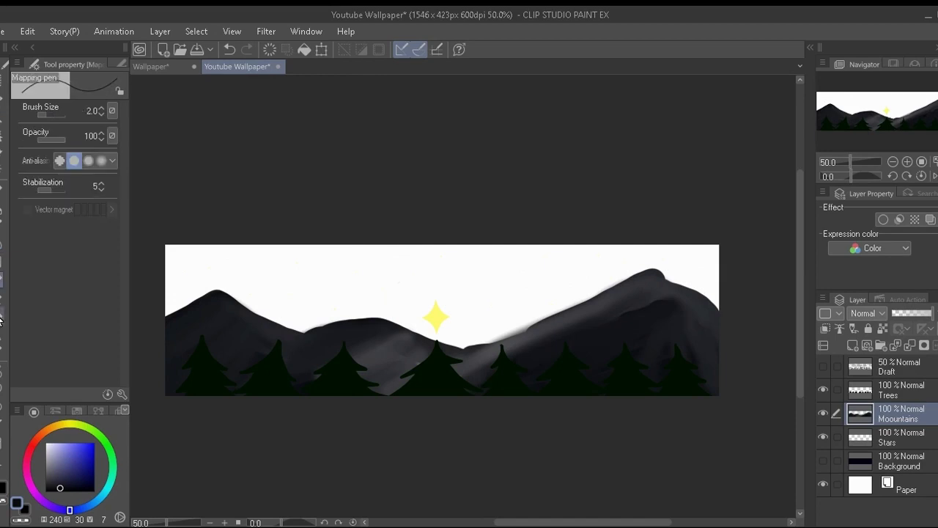
pyautogui.moveTo(46, 118); pyautogui.dragTo(100, 108)
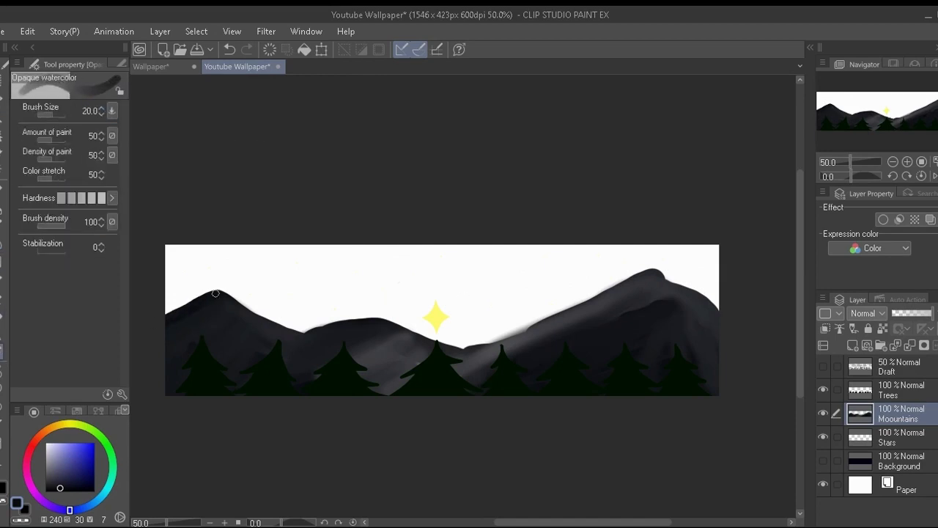
pyautogui.moveTo(217, 309); pyautogui.dragTo(156, 331)
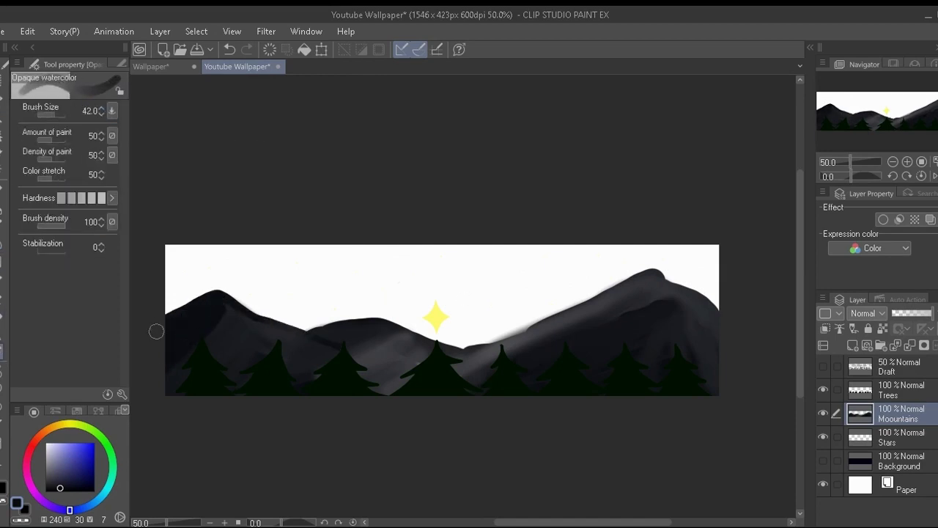
pyautogui.moveTo(213, 329)
pyautogui.mouseDown()
pyautogui.moveTo(168, 403)
pyautogui.moveTo(214, 374)
pyautogui.moveTo(228, 325)
pyautogui.moveTo(238, 397)
pyautogui.mouseUp()
pyautogui.moveTo(236, 315)
pyautogui.mouseDown()
pyautogui.moveTo(337, 394)
pyautogui.moveTo(294, 335)
pyautogui.moveTo(329, 359)
pyautogui.moveTo(382, 379)
pyautogui.mouseUp()
pyautogui.hotkey('ctrl', 'z')
# - Darken the right mountain, painting its ridge line at brush size 20 and its slopes at size 50
pyautogui.click(101, 113)
pyautogui.click(101, 114)
pyautogui.moveTo(684, 284); pyautogui.dragTo(715, 301)
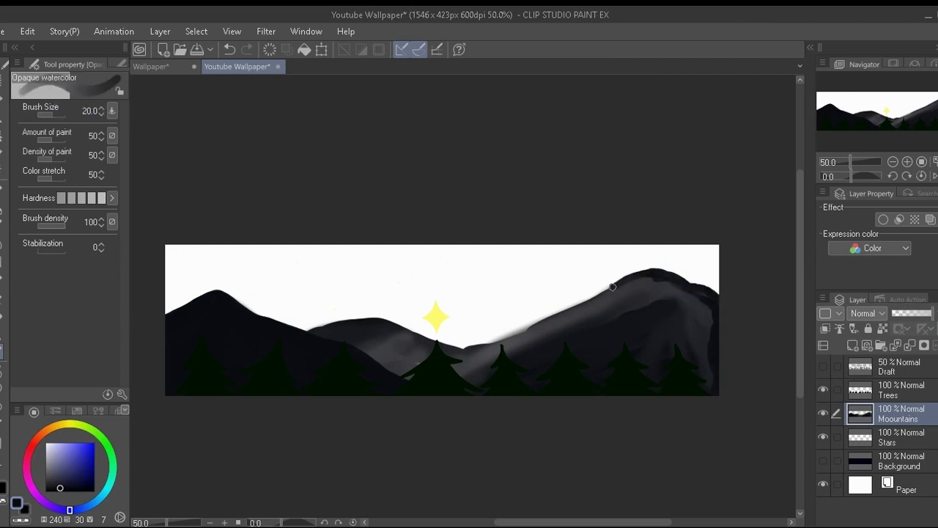
pyautogui.moveTo(612, 286); pyautogui.dragTo(478, 347)
pyautogui.click(102, 109)
pyautogui.moveTo(659, 270)
pyautogui.mouseDown()
pyautogui.moveTo(686, 289)
pyautogui.moveTo(608, 297)
pyautogui.moveTo(463, 369)
pyautogui.moveTo(708, 376)
pyautogui.moveTo(687, 357)
pyautogui.moveTo(473, 370)
pyautogui.moveTo(652, 297)
pyautogui.moveTo(535, 380)
pyautogui.moveTo(692, 328)
pyautogui.moveTo(666, 351)
pyautogui.moveTo(640, 319)
pyautogui.moveTo(649, 283)
pyautogui.moveTo(699, 291)
pyautogui.moveTo(637, 293)
pyautogui.mouseUp()
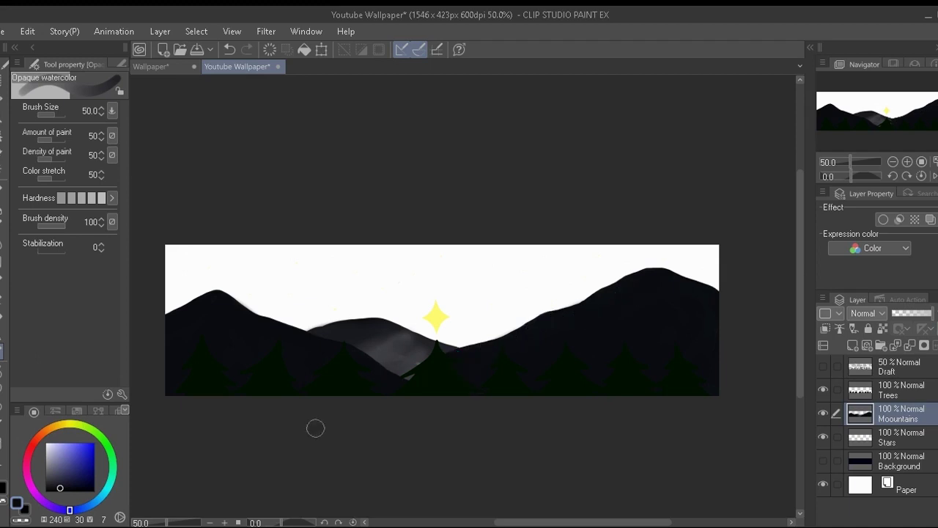
# - Add a layer named Mountains 2 and erase the middle mountain from the Moountains layer with the Hard eraser
pyautogui.hotkey('ctrl', 'shift', 'n')
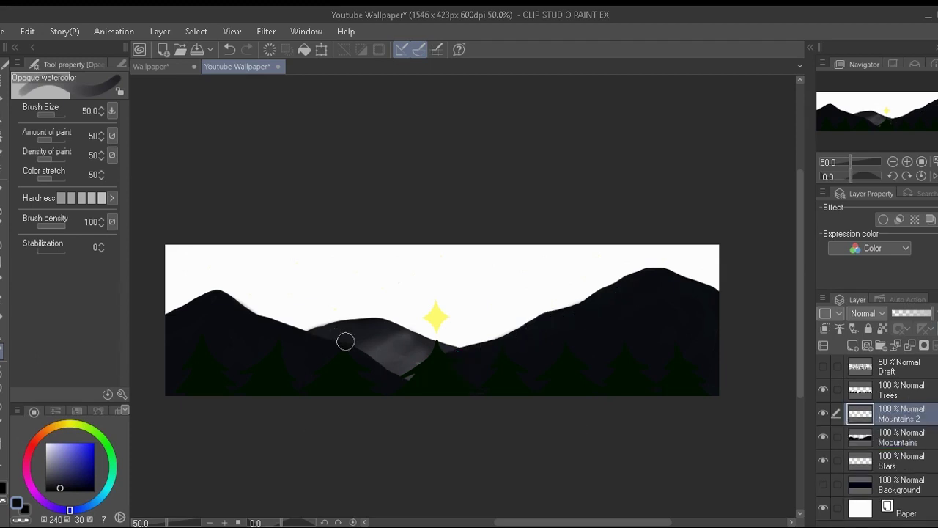
pyautogui.click(899, 438)
pyautogui.press('e')
pyautogui.scroll(-1, 406, 360)
pyautogui.scroll(3, 397, 357)
pyautogui.moveTo(238, 282)
pyautogui.mouseDown()
pyautogui.moveTo(340, 308)
pyautogui.moveTo(512, 327)
pyautogui.moveTo(476, 342)
pyautogui.moveTo(318, 314)
pyautogui.moveTo(438, 389)
pyautogui.moveTo(313, 315)
pyautogui.mouseUp()
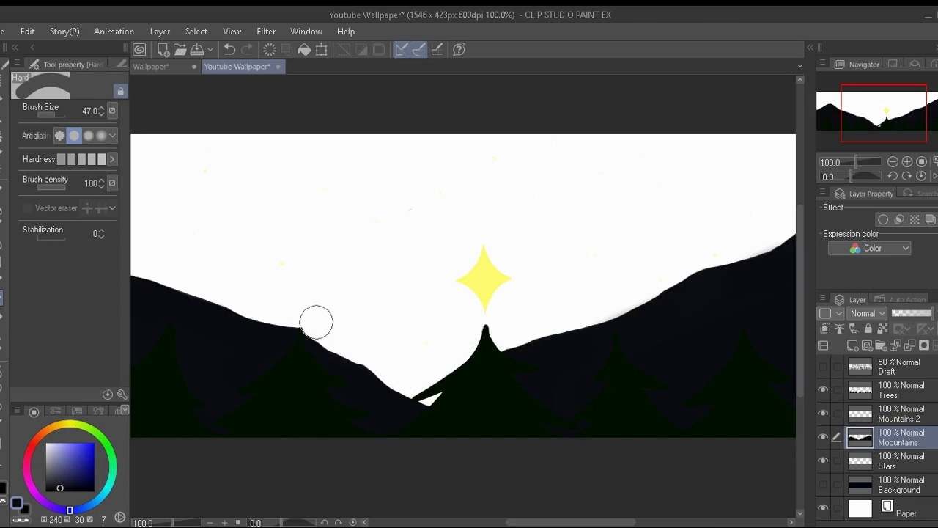
pyautogui.hotkey('ctrl', 'z')
pyautogui.moveTo(401, 375); pyautogui.dragTo(322, 322)
pyautogui.scroll(-2, 446, 323)
# - Place Mountains 2 beneath Moountains and repaint the middle mountain on it in a lighter blue-grey, using brush sizes 20 and 50
pyautogui.moveTo(899, 414); pyautogui.dragTo(899, 448)
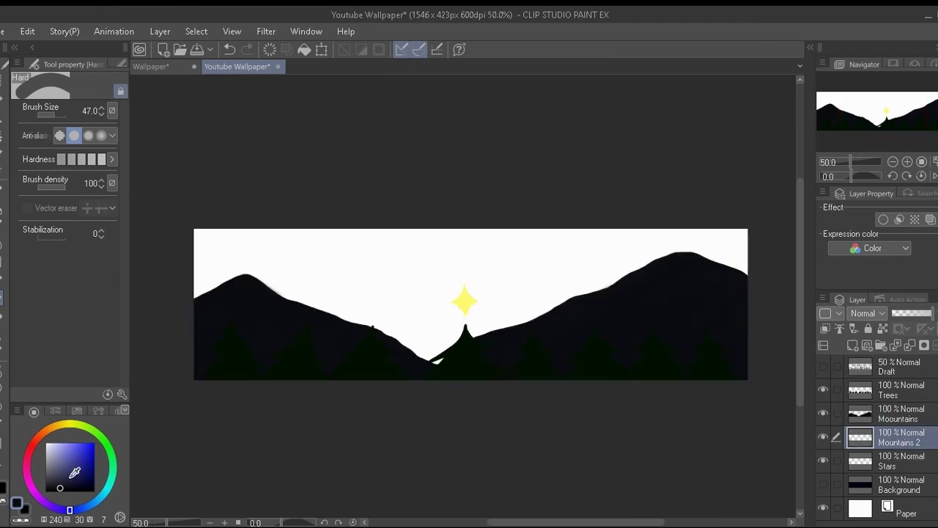
pyautogui.click(57, 484)
pyautogui.click(2, 323)
pyautogui.click(2, 351)
pyautogui.scroll(1, 369, 344)
pyautogui.hscroll(2, 348, 332)
pyautogui.moveTo(289, 313)
pyautogui.mouseDown()
pyautogui.moveTo(485, 327)
pyautogui.moveTo(306, 294)
pyautogui.moveTo(505, 336)
pyautogui.mouseUp()
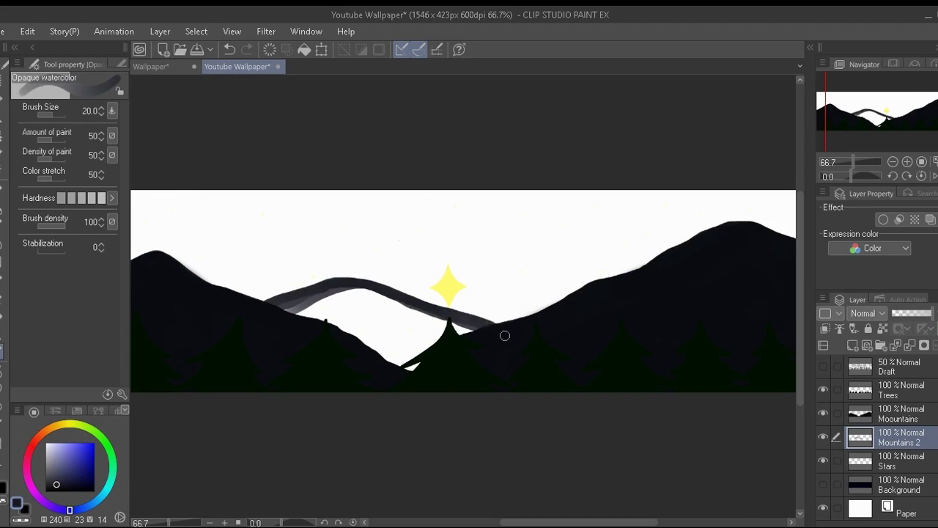
pyautogui.click(100, 108)
pyautogui.moveTo(292, 306)
pyautogui.mouseDown()
pyautogui.moveTo(446, 339)
pyautogui.moveTo(379, 300)
pyautogui.moveTo(353, 296)
pyautogui.moveTo(337, 308)
pyautogui.moveTo(405, 361)
pyautogui.mouseUp()
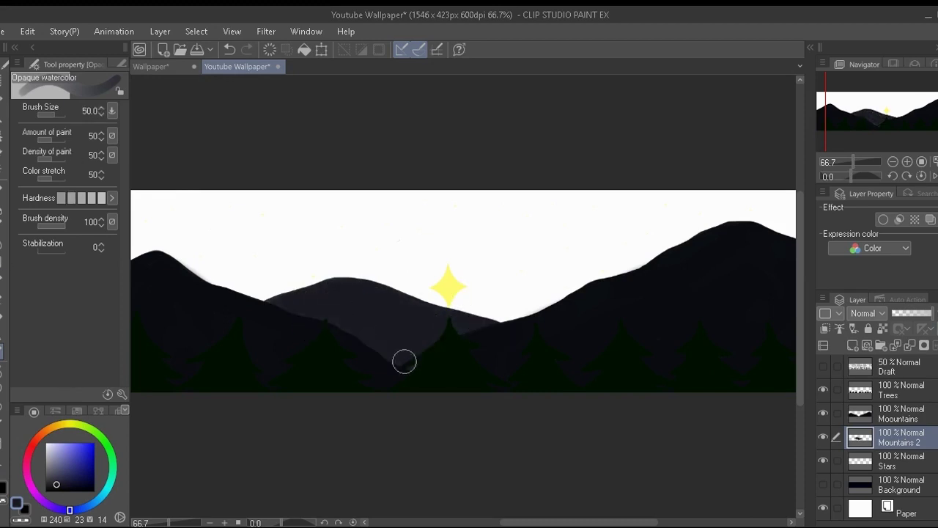
pyautogui.hotkey('ctrl', 'z')
# - Show the Background layer behind the stars and mountains again
pyautogui.press('k')
pyautogui.scroll(-1, 410, 345)
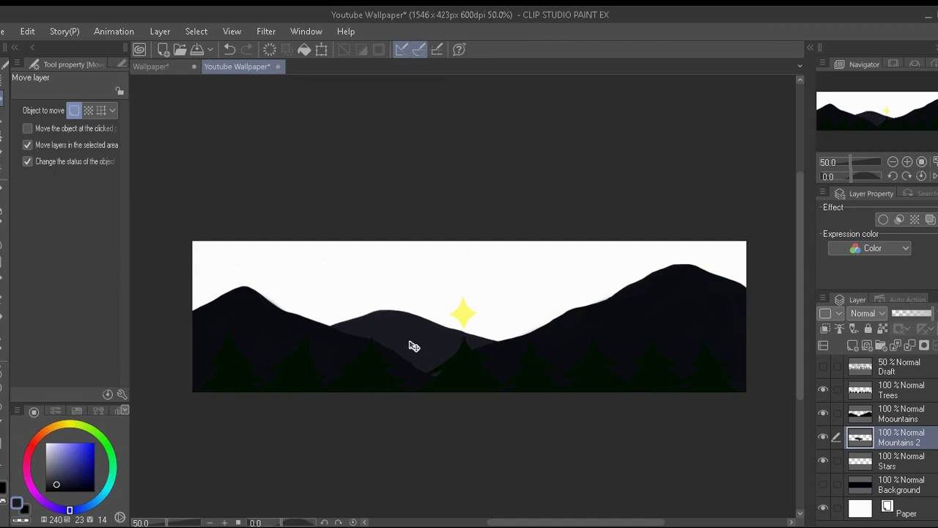
pyautogui.click(824, 484)
pyautogui.moveTo(615, 523); pyautogui.dragTo(632, 524)
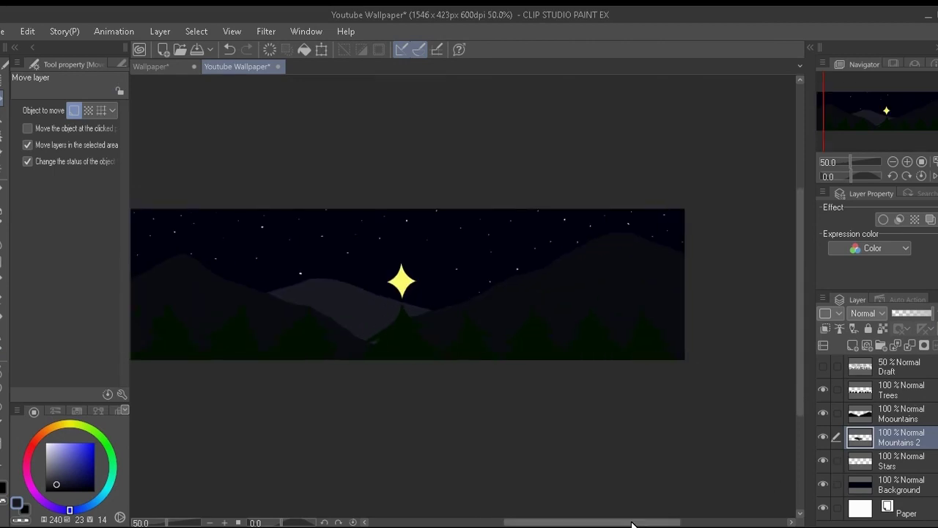
pyautogui.scroll(1, 632, 524)
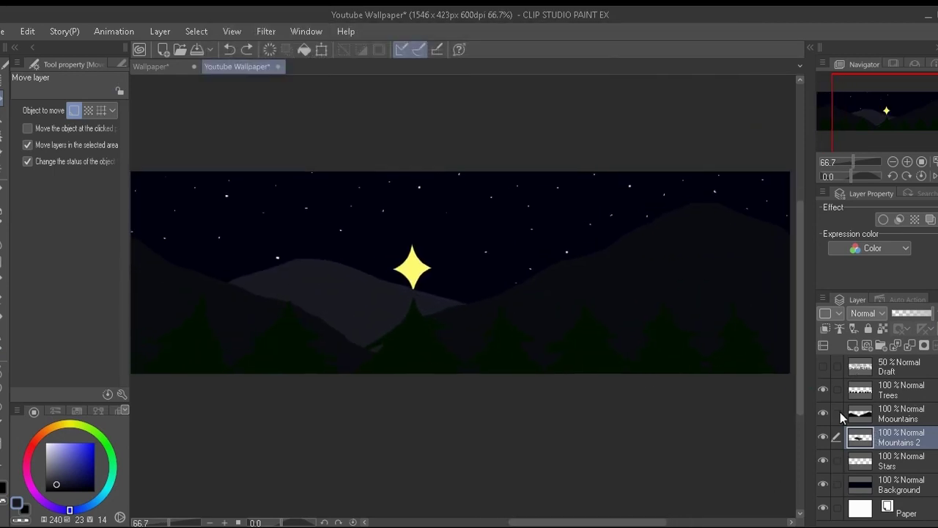
# - Try to soften the stars on the Stars layer with the Blend tool at brush size 157.8
pyautogui.click(903, 460)
pyautogui.moveTo(904, 313); pyautogui.dragTo(934, 313)
pyautogui.press('e')
pyautogui.scroll(-1, 512, 375)
pyautogui.press('j')
pyautogui.moveTo(54, 116); pyautogui.dragTo(147, 115)
pyautogui.hscroll(-1, 157, 176)
pyautogui.click(157, 210)
pyautogui.click(163, 210)
pyautogui.hotkey('ctrl', 'z')
pyautogui.hotkey('ctrl', 'z')
pyautogui.hscroll(1, 565, 301)
pyautogui.click(58, 115)
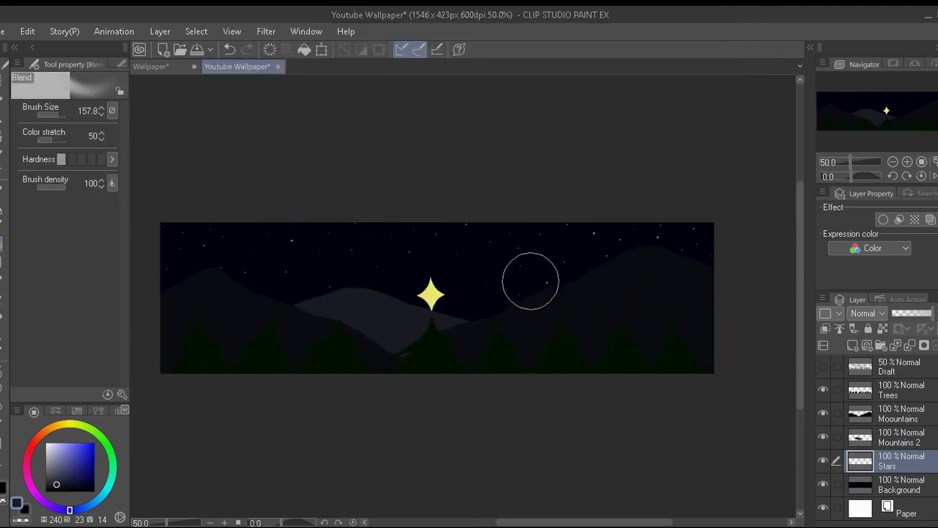
# - Nudge the middle mountain on the Mountains 2 layer slightly downward
pyautogui.hotkey('alt', ']')
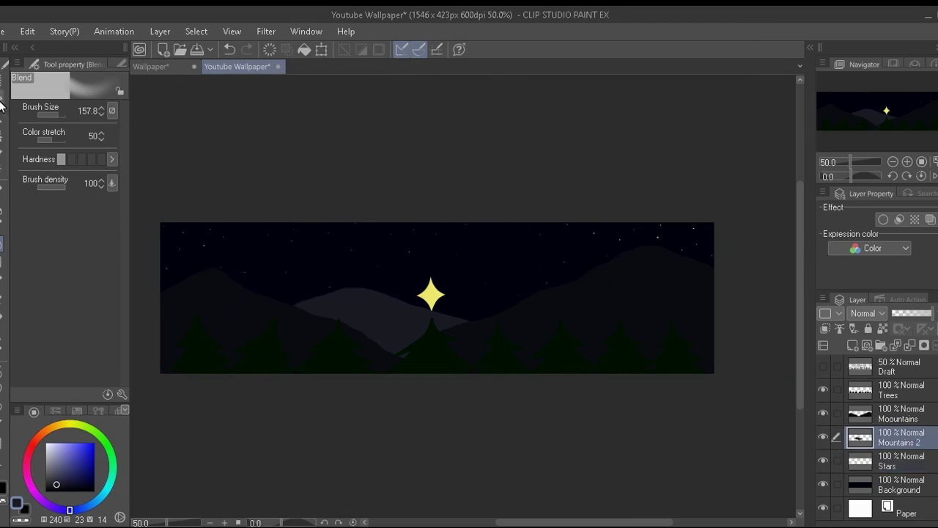
pyautogui.click(0, 101)
pyautogui.moveTo(368, 311); pyautogui.dragTo(367, 319)
# - Try blending the stars on the Stars layer further and undo the star blending
pyautogui.click(2, 261)
pyautogui.click(2, 244)
pyautogui.click(901, 461)
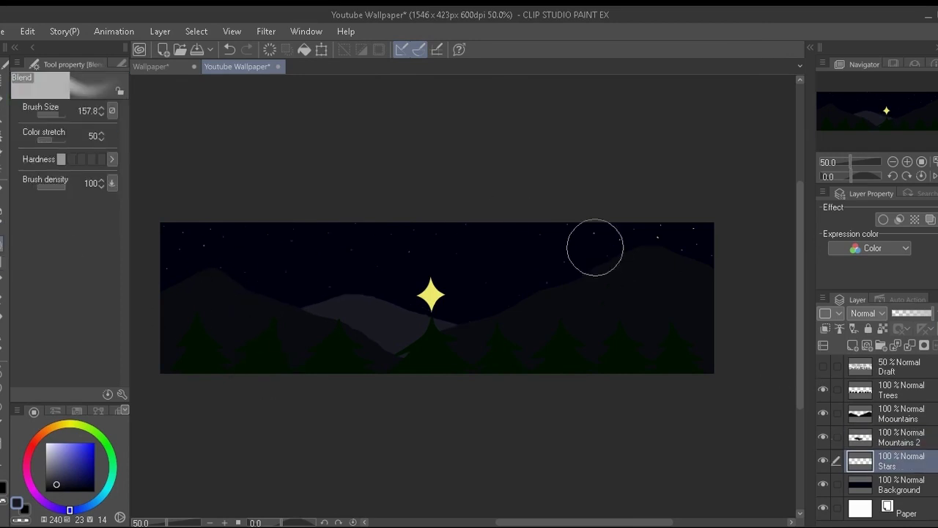
pyautogui.hotkey('ctrl', 'z')
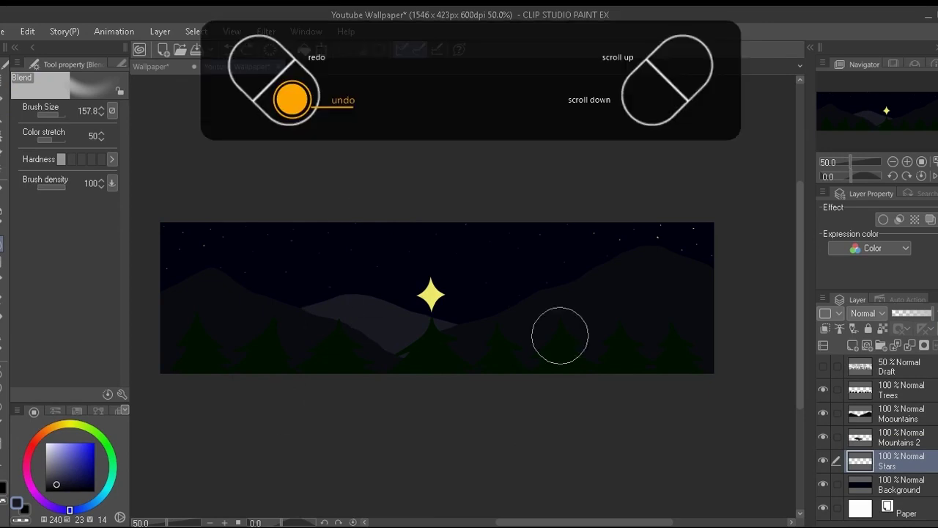
pyautogui.hotkey('ctrl', 'z')
pyautogui.hotkey('ctrl', 'z')
pyautogui.hotkey('ctrl', 'y')
# - Lower the middle mountain on the Mountains 2 layer a little and hide that layer
pyautogui.click(901, 438)
pyautogui.click(1, 99)
pyautogui.moveTo(409, 318); pyautogui.dragTo(409, 322)
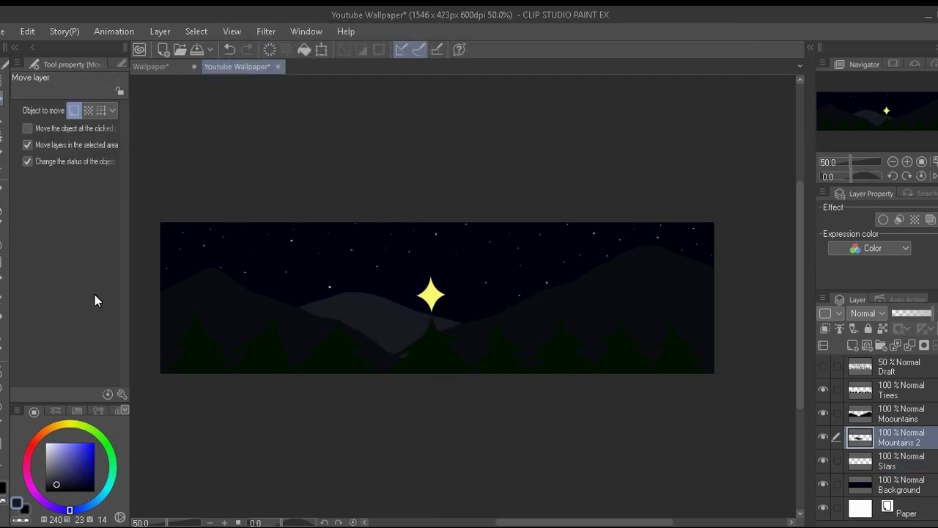
pyautogui.click(824, 437)
# - Soften the small stars around the large star with the Blend tool at brush size 157.8
pyautogui.click(2, 262)
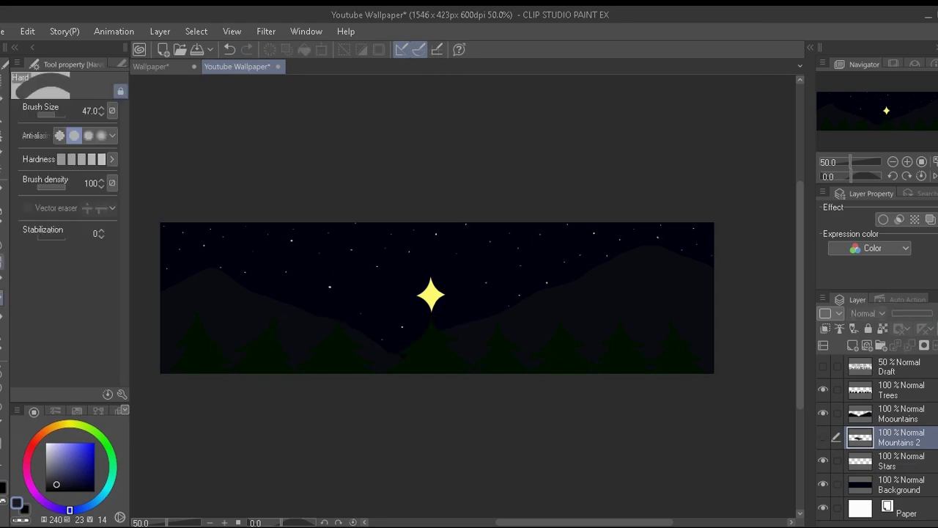
pyautogui.click(1, 244)
pyautogui.click(900, 461)
pyautogui.moveTo(361, 282); pyautogui.dragTo(469, 269)
pyautogui.scroll(1, 469, 268)
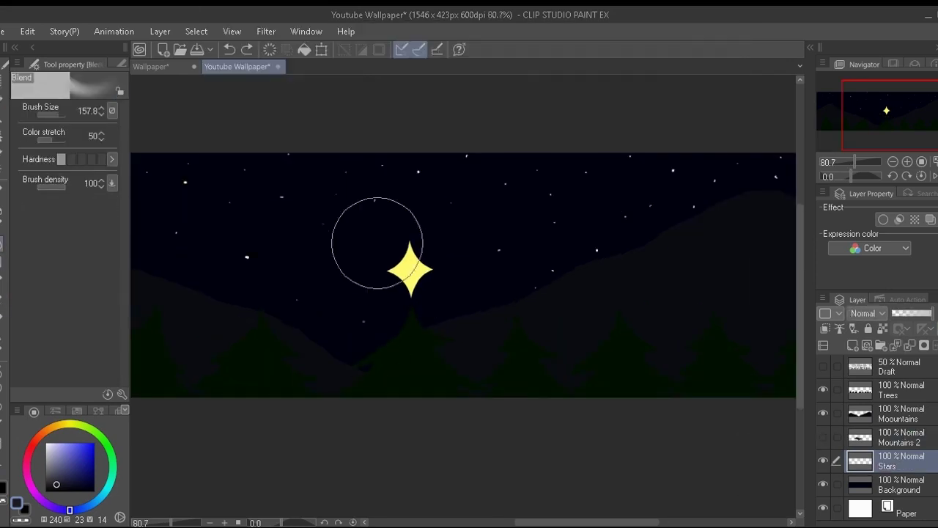
pyautogui.scroll(-1, 490, 313)
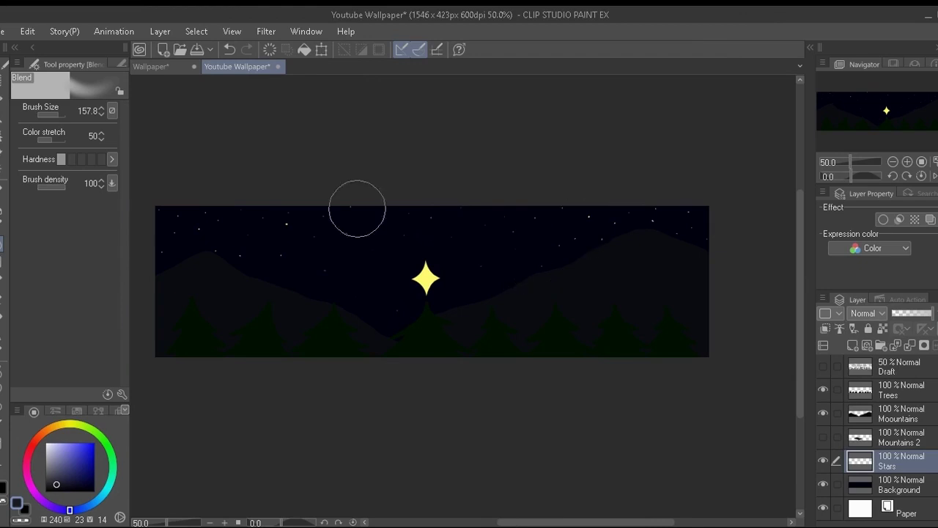
pyautogui.hotkey('ctrl', 'z')
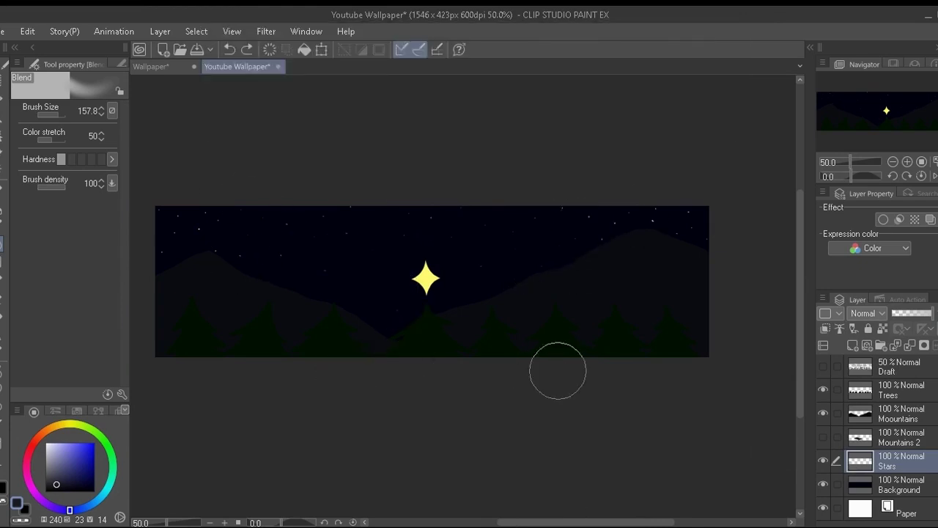
# - Add a layer named Tree Backs between the Trees and Moountains layers
pyautogui.click(852, 345)
pyautogui.moveTo(918, 464); pyautogui.dragTo(915, 401)
pyautogui.doubleClick(909, 413)
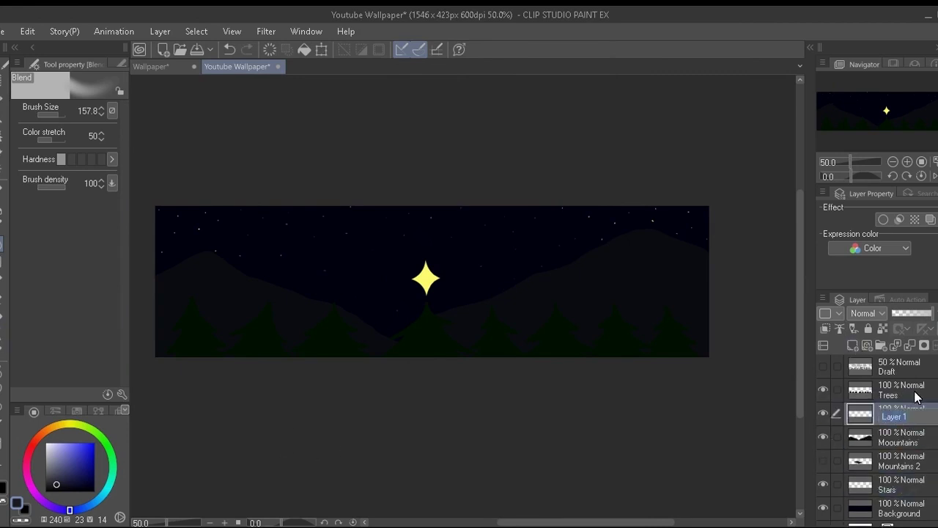
pyautogui.write('Tree Backs')
pyautogui.press('Return')
# - Try painting white behind the trees with the Opaque watercolor brush and undo the strokes
pyautogui.click(46, 443)
pyautogui.click(2, 352)
pyautogui.moveTo(163, 344)
pyautogui.mouseDown()
pyautogui.moveTo(230, 362)
pyautogui.moveTo(610, 307)
pyautogui.mouseUp()
pyautogui.hotkey('ctrl', 'z')
pyautogui.hotkey('ctrl', 'z')
pyautogui.hotkey('ctrl', 'z')
pyautogui.hotkey('ctrl', 'z')
pyautogui.hotkey('ctrl', 'z')
pyautogui.hotkey('ctrl', 'z')
# - Rename the new layer beneath Trees as Snow
pyautogui.doubleClick(904, 408)
pyautogui.write('Sn')
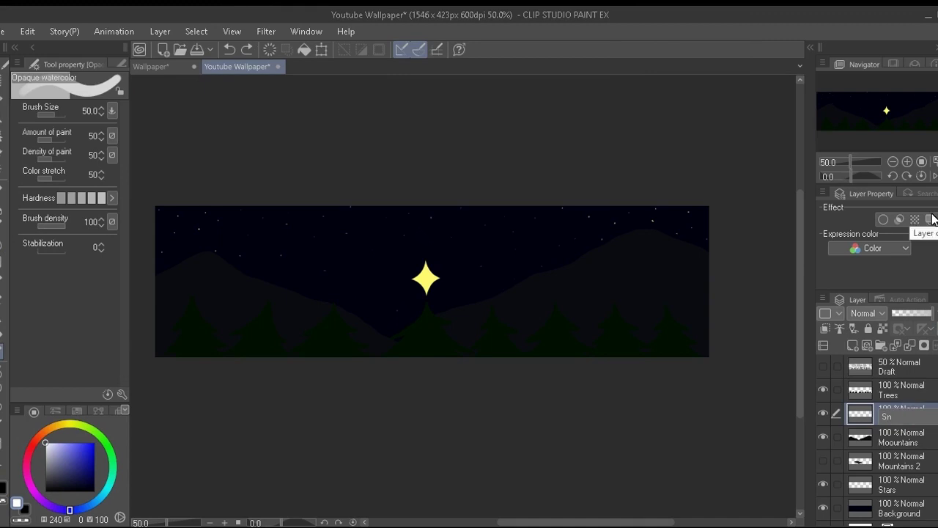
pyautogui.press('Return')
pyautogui.hotkey('ctrl', 'z')
# - Try covering the right mountain with light grey snow at brush size 50 and undo it
pyautogui.click(47, 457)
pyautogui.moveTo(646, 240)
pyautogui.mouseDown()
pyautogui.moveTo(514, 296)
pyautogui.moveTo(642, 244)
pyautogui.moveTo(676, 255)
pyautogui.moveTo(663, 283)
pyautogui.moveTo(698, 297)
pyautogui.moveTo(585, 311)
pyautogui.moveTo(624, 249)
pyautogui.mouseUp()
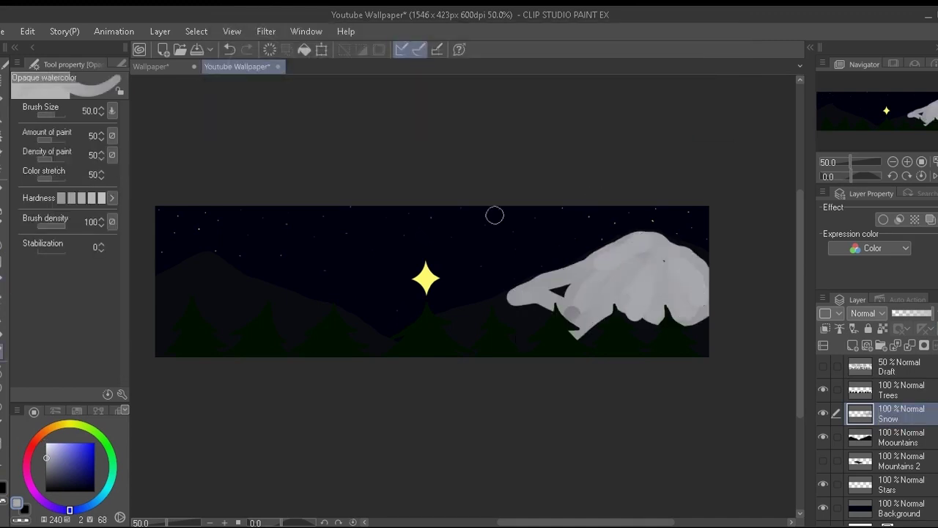
pyautogui.hotkey('ctrl', 'z')
# - Try painting streaks of light grey snow down the right mountain with the Opaque watercolor brush at size 15
pyautogui.click(101, 114)
pyautogui.click(100, 115)
pyautogui.scroll(2, 694, 283)
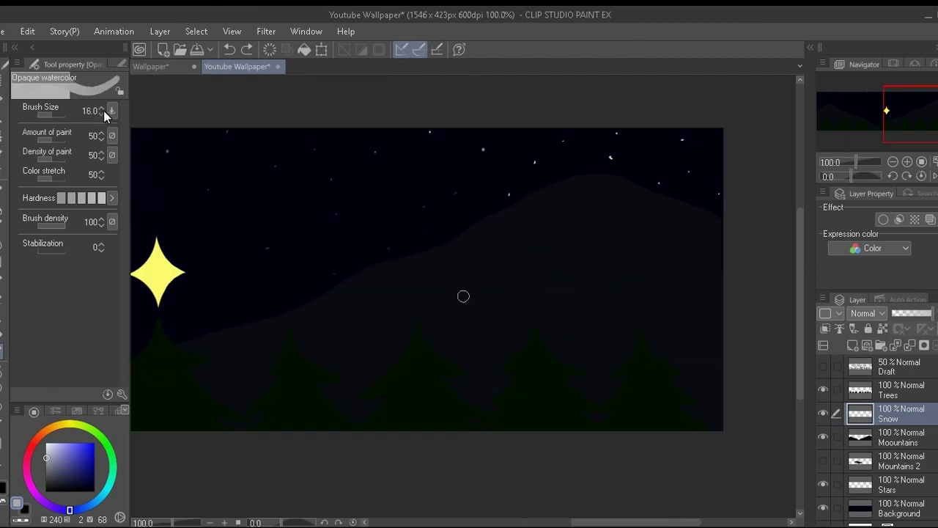
pyautogui.moveTo(725, 223)
pyautogui.mouseDown()
pyautogui.moveTo(605, 177)
pyautogui.moveTo(518, 202)
pyautogui.moveTo(369, 266)
pyautogui.moveTo(269, 325)
pyautogui.moveTo(382, 265)
pyautogui.mouseUp()
pyautogui.moveTo(246, 337)
pyautogui.mouseDown()
pyautogui.moveTo(370, 295)
pyautogui.moveTo(460, 235)
pyautogui.mouseUp()
pyautogui.moveTo(722, 220)
pyautogui.mouseDown()
pyautogui.moveTo(701, 362)
pyautogui.moveTo(723, 405)
pyautogui.moveTo(723, 233)
pyautogui.moveTo(696, 243)
pyautogui.mouseUp()
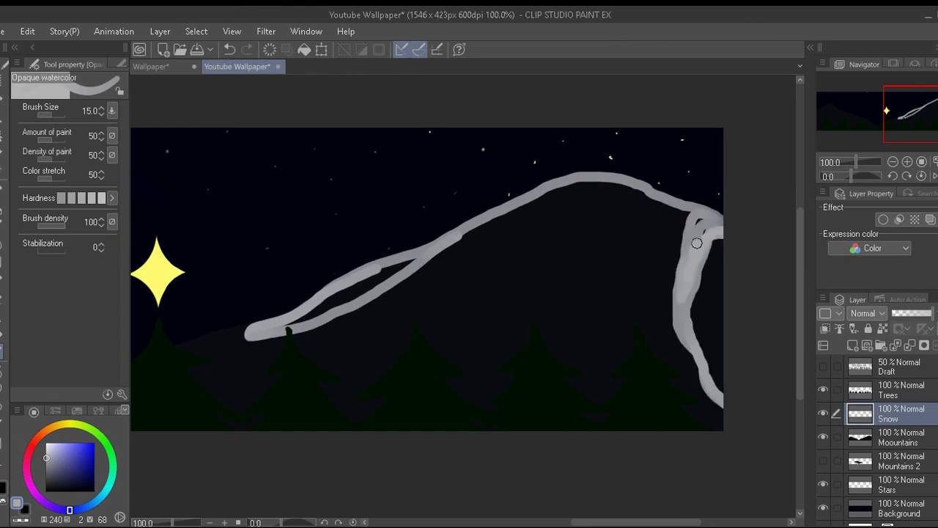
pyautogui.moveTo(716, 340)
pyautogui.mouseDown()
pyautogui.moveTo(705, 242)
pyautogui.moveTo(700, 352)
pyautogui.moveTo(725, 279)
pyautogui.mouseUp()
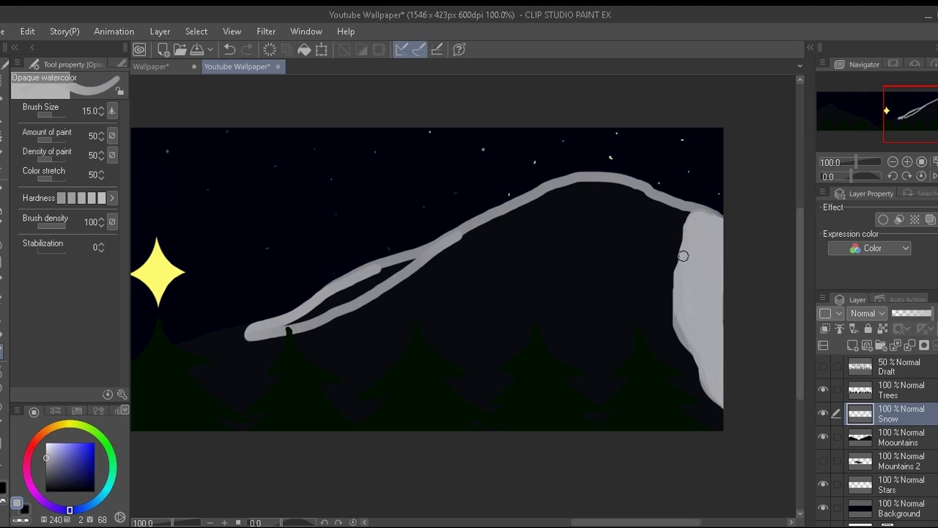
pyautogui.moveTo(688, 220)
pyautogui.mouseDown()
pyautogui.moveTo(613, 337)
pyautogui.moveTo(605, 245)
pyautogui.moveTo(659, 213)
pyautogui.moveTo(630, 296)
pyautogui.moveTo(585, 311)
pyautogui.moveTo(609, 257)
pyautogui.moveTo(614, 326)
pyautogui.moveTo(646, 242)
pyautogui.moveTo(623, 308)
pyautogui.moveTo(550, 299)
pyautogui.moveTo(478, 366)
pyautogui.moveTo(486, 239)
pyautogui.moveTo(615, 189)
pyautogui.moveTo(627, 218)
pyautogui.moveTo(544, 306)
pyautogui.moveTo(608, 198)
pyautogui.moveTo(548, 255)
pyautogui.moveTo(558, 225)
pyautogui.moveTo(609, 195)
pyautogui.moveTo(520, 279)
pyautogui.moveTo(592, 189)
pyautogui.moveTo(511, 310)
pyautogui.moveTo(579, 217)
pyautogui.moveTo(504, 306)
pyautogui.moveTo(542, 238)
pyautogui.moveTo(501, 371)
pyautogui.moveTo(568, 203)
pyautogui.moveTo(516, 249)
pyautogui.moveTo(500, 366)
pyautogui.moveTo(467, 311)
pyautogui.moveTo(477, 361)
pyautogui.moveTo(514, 214)
pyautogui.moveTo(488, 290)
pyautogui.moveTo(550, 206)
pyautogui.moveTo(478, 311)
pyautogui.mouseUp()
pyautogui.moveTo(466, 239)
pyautogui.mouseDown()
pyautogui.moveTo(424, 298)
pyautogui.moveTo(402, 264)
pyautogui.moveTo(321, 310)
pyautogui.moveTo(473, 226)
pyautogui.moveTo(419, 271)
pyautogui.moveTo(373, 350)
pyautogui.moveTo(405, 291)
pyautogui.moveTo(364, 352)
pyautogui.mouseUp()
pyautogui.scroll(-2, 721, 291)
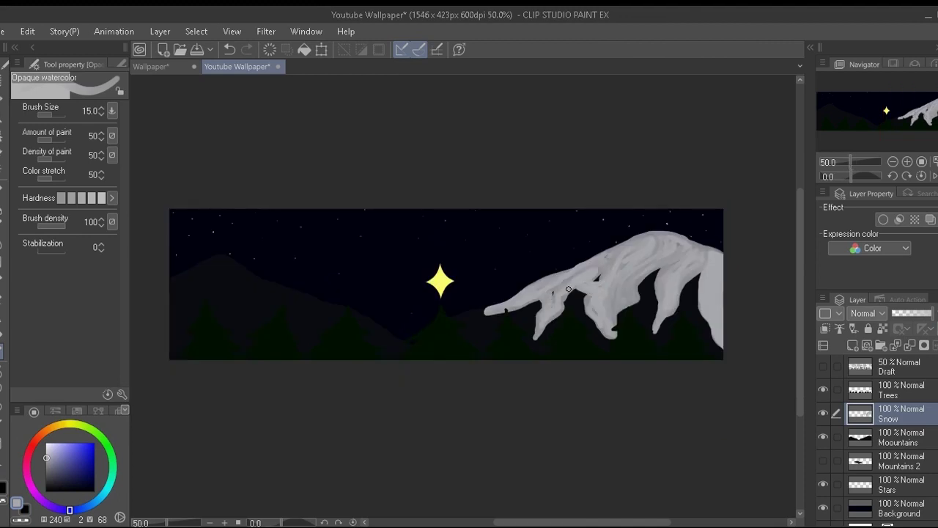
# - Try filling the remaining gaps on the right mountain with light grey snow down to and between the trees
pyautogui.hotkey('ctrl', 'z')
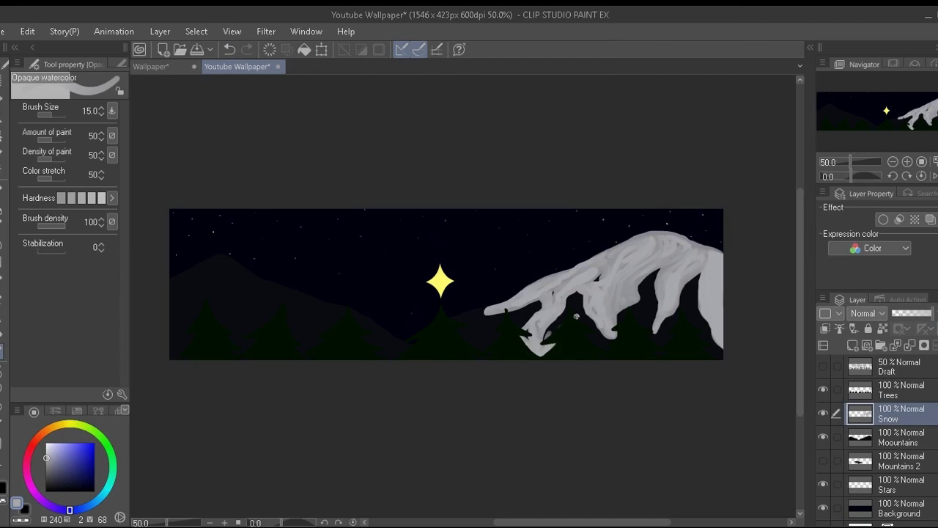
pyautogui.moveTo(681, 298)
pyautogui.mouseDown()
pyautogui.moveTo(629, 329)
pyautogui.moveTo(639, 328)
pyautogui.moveTo(686, 312)
pyautogui.moveTo(521, 345)
pyautogui.moveTo(652, 308)
pyautogui.mouseUp()
pyautogui.moveTo(691, 273); pyautogui.dragTo(721, 359)
pyautogui.moveTo(704, 321); pyautogui.dragTo(710, 357)
pyautogui.moveTo(600, 276)
pyautogui.mouseDown()
pyautogui.moveTo(513, 316)
pyautogui.moveTo(580, 305)
pyautogui.mouseUp()
pyautogui.moveTo(554, 327); pyautogui.dragTo(604, 343)
pyautogui.moveTo(717, 340); pyautogui.dragTo(656, 293)
pyautogui.scroll(1, 519, 340)
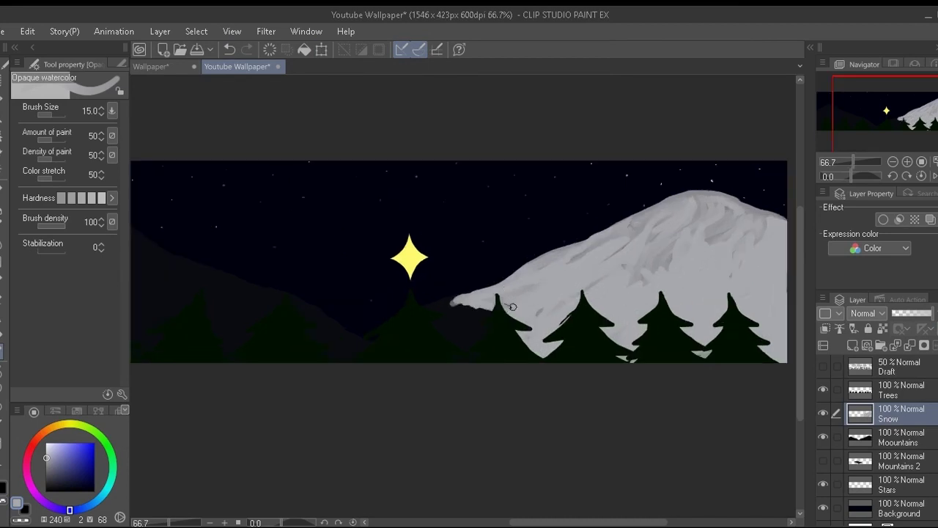
# - Try smoothing the brush streaks in the right mountain's snow with the Blend tool at size 20
pyautogui.press('j')
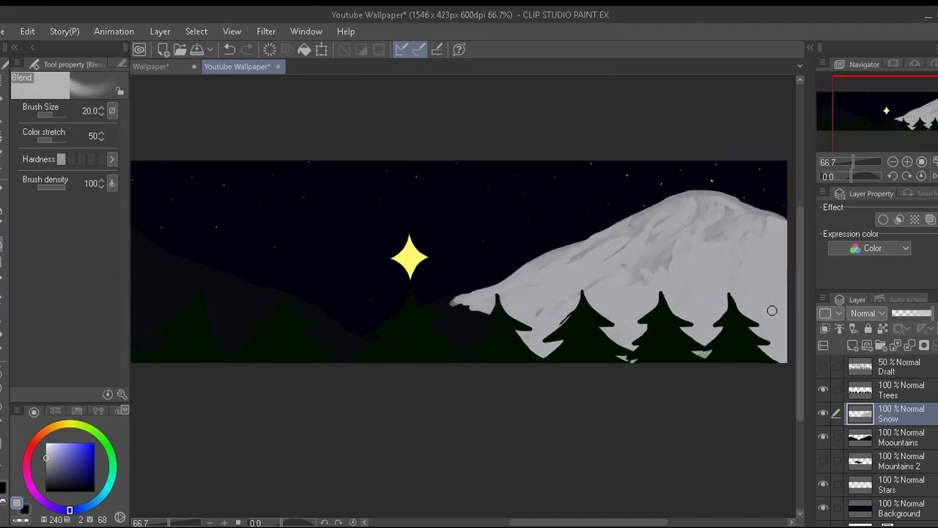
pyautogui.moveTo(683, 206); pyautogui.dragTo(689, 245)
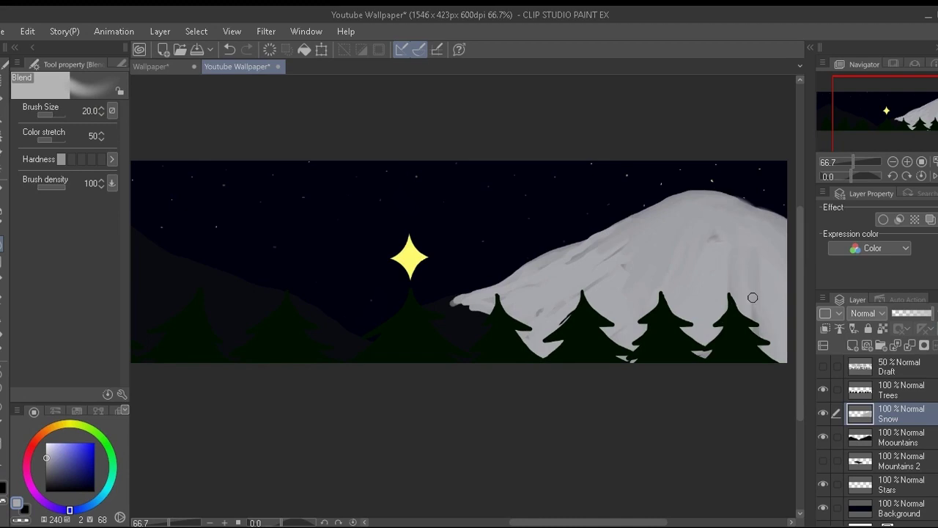
pyautogui.moveTo(494, 294)
pyautogui.mouseDown()
pyautogui.moveTo(580, 275)
pyautogui.moveTo(561, 322)
pyautogui.moveTo(510, 365)
pyautogui.mouseUp()
# - Hide the Snow layer and shift the mountains lower behind the trees with the Move layer tool
pyautogui.click(884, 445)
pyautogui.scroll(-1, 495, 364)
pyautogui.click(2, 100)
pyautogui.click(888, 416)
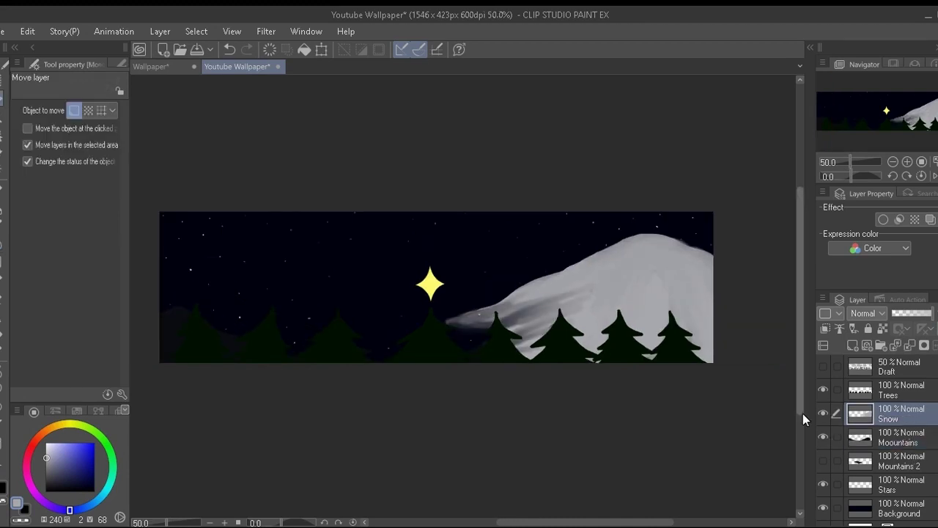
pyautogui.click(823, 413)
pyautogui.hotkey('ctrl', 'z')
pyautogui.click(888, 463)
pyautogui.moveTo(573, 301); pyautogui.dragTo(597, 335)
# - Show the Snow layer again and erase the old snow above the lowered right mountain
pyautogui.click(903, 412)
pyautogui.click(903, 483)
pyautogui.click(2, 243)
pyautogui.click(102, 108)
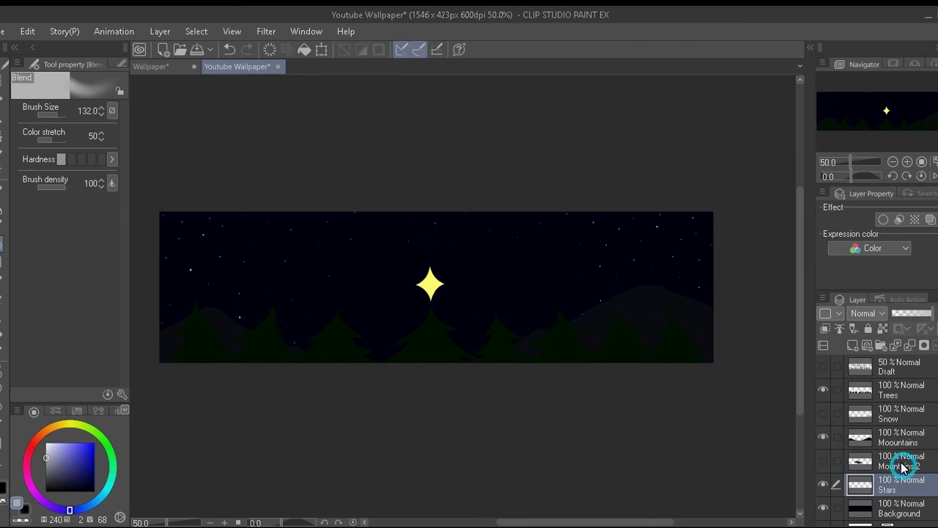
pyautogui.click(903, 414)
pyautogui.click(824, 414)
pyautogui.click(2, 297)
pyautogui.click(64, 115)
pyautogui.click(584, 279)
# - Try painting snow on the lowered mountains with the Opaque watercolor brush and undo the strokes
pyautogui.click(2, 352)
pyautogui.moveTo(609, 322)
pyautogui.mouseDown()
pyautogui.moveTo(651, 337)
pyautogui.moveTo(599, 366)
pyautogui.mouseUp()
pyautogui.moveTo(163, 334); pyautogui.dragTo(256, 343)
pyautogui.hotkey('ctrl', 'z')
pyautogui.hotkey('ctrl', 'z')
pyautogui.hotkey('ctrl', 'z')
pyautogui.hotkey('ctrl', 'z')
pyautogui.hotkey('ctrl', 'z')
pyautogui.hotkey('ctrl', 'z')
# - Outline the lowered right mountain's ridge in light grey and cover its slopes with snow strokes at brush size 15
pyautogui.scroll(2, 645, 357)
pyautogui.moveTo(780, 260)
pyautogui.mouseDown()
pyautogui.moveTo(709, 233)
pyautogui.moveTo(601, 222)
pyautogui.moveTo(386, 332)
pyautogui.mouseUp()
pyautogui.moveTo(389, 338)
pyautogui.mouseDown()
pyautogui.moveTo(591, 335)
pyautogui.moveTo(670, 309)
pyautogui.moveTo(712, 337)
pyautogui.moveTo(732, 316)
pyautogui.moveTo(777, 344)
pyautogui.mouseUp()
pyautogui.moveTo(392, 326); pyautogui.dragTo(436, 341)
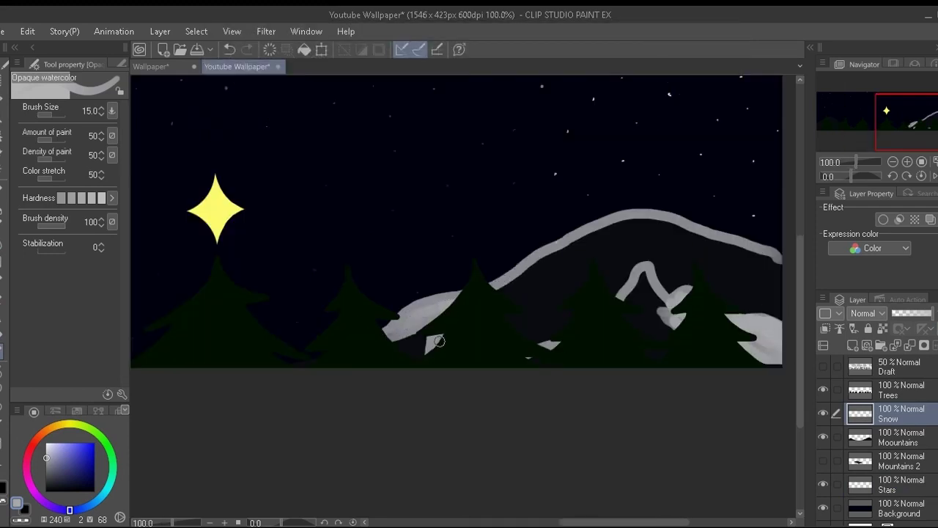
pyautogui.moveTo(641, 261)
pyautogui.mouseDown()
pyautogui.moveTo(557, 323)
pyautogui.moveTo(517, 335)
pyautogui.moveTo(630, 228)
pyautogui.moveTo(505, 329)
pyautogui.moveTo(622, 218)
pyautogui.moveTo(793, 282)
pyautogui.moveTo(733, 282)
pyautogui.moveTo(685, 265)
pyautogui.moveTo(654, 272)
pyautogui.moveTo(632, 249)
pyautogui.mouseUp()
pyautogui.scroll(-2, 632, 311)
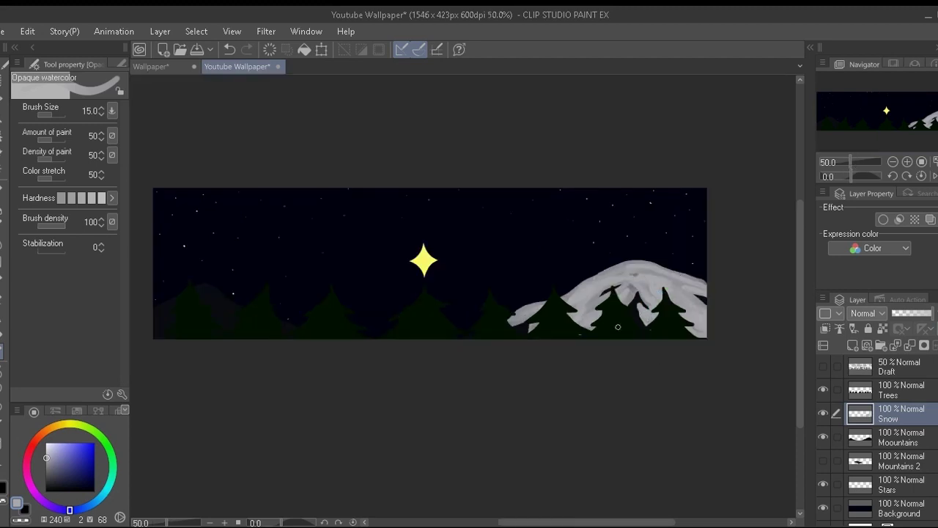
# - Try softening the right mountain's snow with the Blend tool at size 25 and undo the blending
pyautogui.press('j')
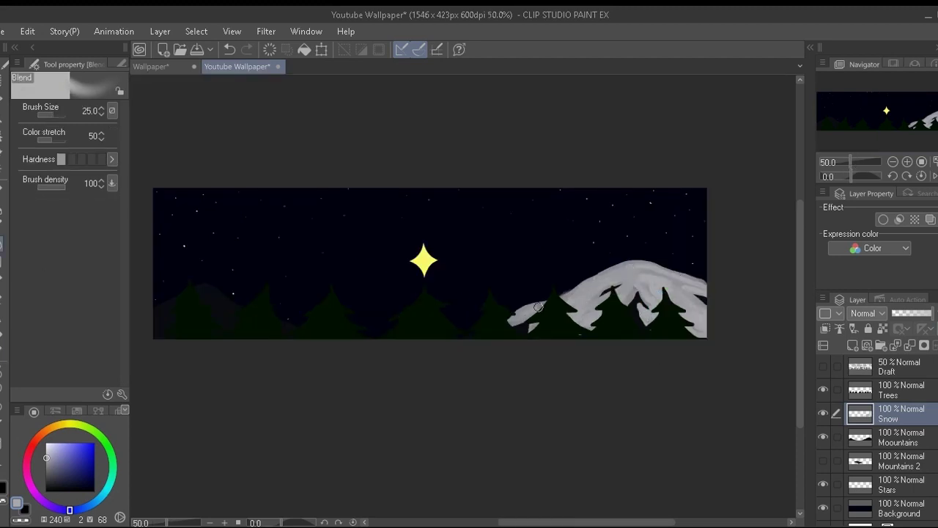
pyautogui.hotkey('ctrl', 'z')
pyautogui.moveTo(649, 287)
pyautogui.mouseDown()
pyautogui.moveTo(614, 305)
pyautogui.moveTo(670, 320)
pyautogui.moveTo(659, 294)
pyautogui.mouseUp()
pyautogui.hotkey('ctrl', 'z')
pyautogui.scroll(-1, 659, 339)
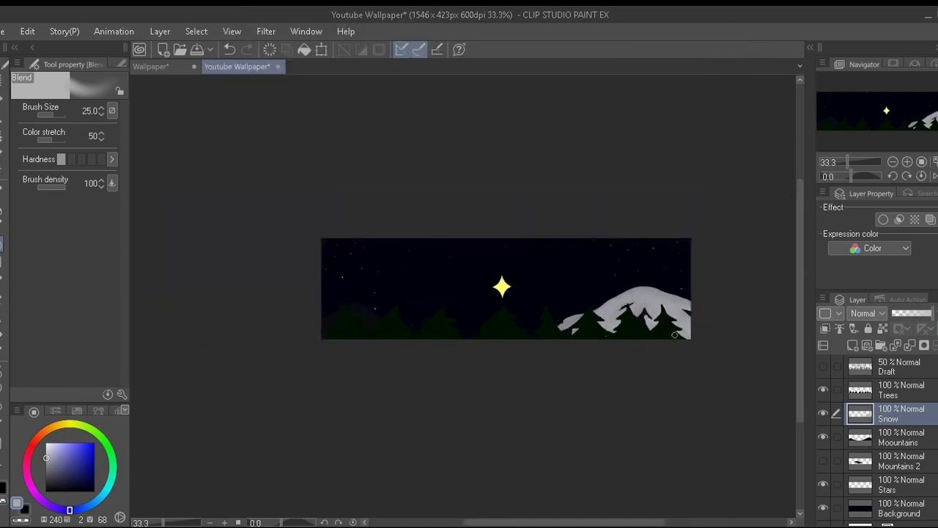
pyautogui.scroll(4, 675, 334)
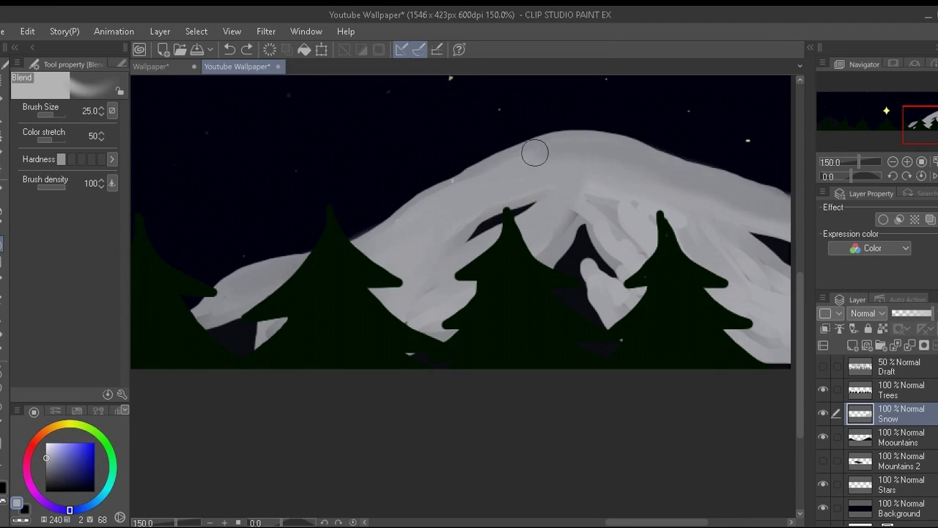
pyautogui.hotkey('ctrl', 'z')
pyautogui.hotkey('ctrl', 'z')
pyautogui.hotkey('ctrl', 'z')
pyautogui.hotkey('ctrl', 'z')
pyautogui.hotkey('ctrl', 'y')
# - Repaint the right mountain in solid light grey at brush size 26, with paint amount, paint density and color stretch at 100
pyautogui.click(2, 322)
pyautogui.click(2, 351)
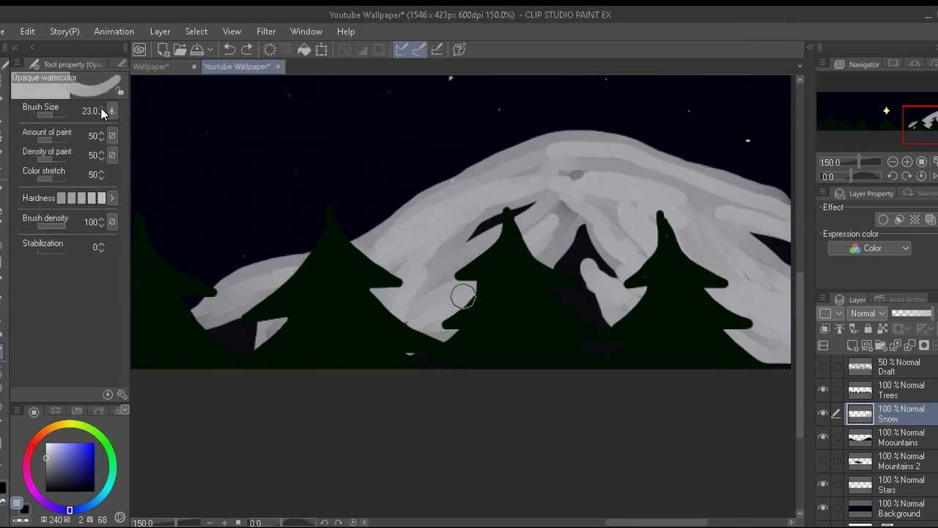
pyautogui.moveTo(771, 199)
pyautogui.mouseDown()
pyautogui.moveTo(668, 164)
pyautogui.moveTo(506, 157)
pyautogui.moveTo(359, 249)
pyautogui.moveTo(228, 283)
pyautogui.moveTo(270, 321)
pyautogui.mouseUp()
pyautogui.moveTo(800, 426); pyautogui.dragTo(796, 400)
pyautogui.moveTo(780, 297)
pyautogui.mouseDown()
pyautogui.moveTo(700, 271)
pyautogui.moveTo(423, 341)
pyautogui.moveTo(498, 318)
pyautogui.moveTo(593, 264)
pyautogui.moveTo(781, 346)
pyautogui.moveTo(762, 363)
pyautogui.mouseUp()
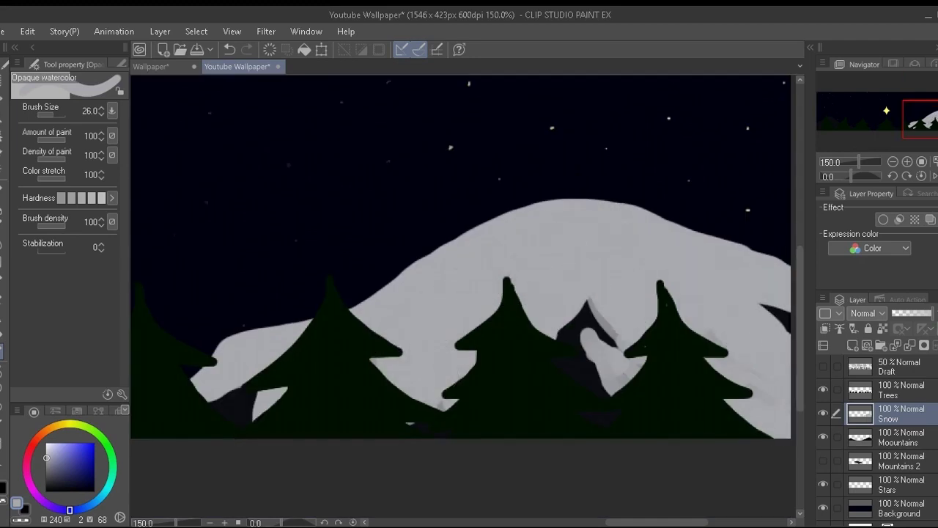
# - Touch up the snow around the dark patch between the two rightmost trees at brush size 9
pyautogui.moveTo(601, 304); pyautogui.dragTo(713, 339)
pyautogui.click(101, 114)
pyautogui.moveTo(596, 334); pyautogui.dragTo(624, 394)
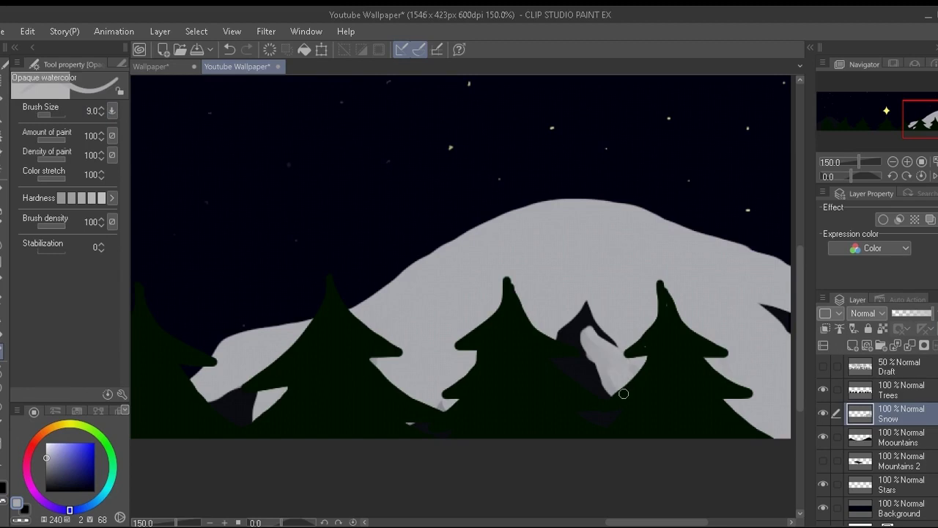
# - Sharpen the dark patch between the two rightmost trees by erasing snow at size 10, with the eraser reduced to 5 for finer edges
pyautogui.click(2, 297)
pyautogui.click(43, 115)
pyautogui.scroll(3, 609, 393)
pyautogui.click(85, 112)
pyautogui.write('10')
pyautogui.press('Return')
pyautogui.moveTo(528, 233)
pyautogui.mouseDown()
pyautogui.moveTo(540, 278)
pyautogui.moveTo(538, 231)
pyautogui.moveTo(593, 251)
pyautogui.moveTo(549, 236)
pyautogui.moveTo(568, 256)
pyautogui.mouseUp()
pyautogui.click(89, 114)
pyautogui.write('5')
pyautogui.press('Return')
pyautogui.press('b')
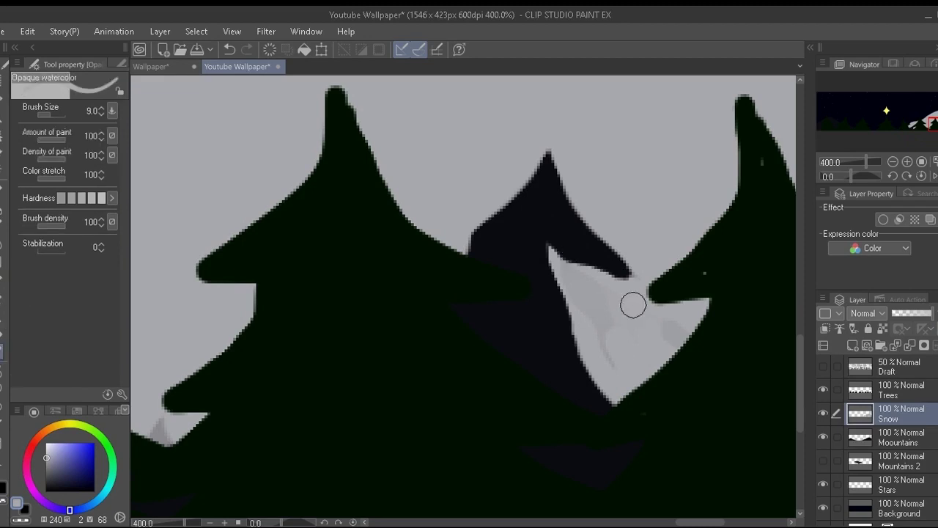
pyautogui.scroll(-2, 592, 304)
# - Reshape the dark patch between the two rightmost trees by erasing snow and repainting its edge at brush size 10
pyautogui.click(3, 297)
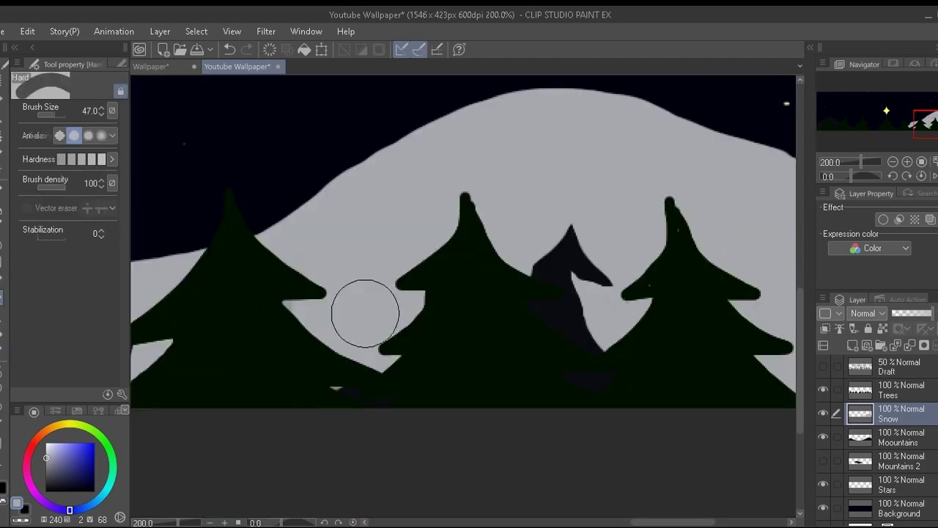
pyautogui.scroll(-2, 576, 352)
pyautogui.moveTo(570, 328); pyautogui.dragTo(581, 335)
pyautogui.click(3, 280)
pyautogui.press('b')
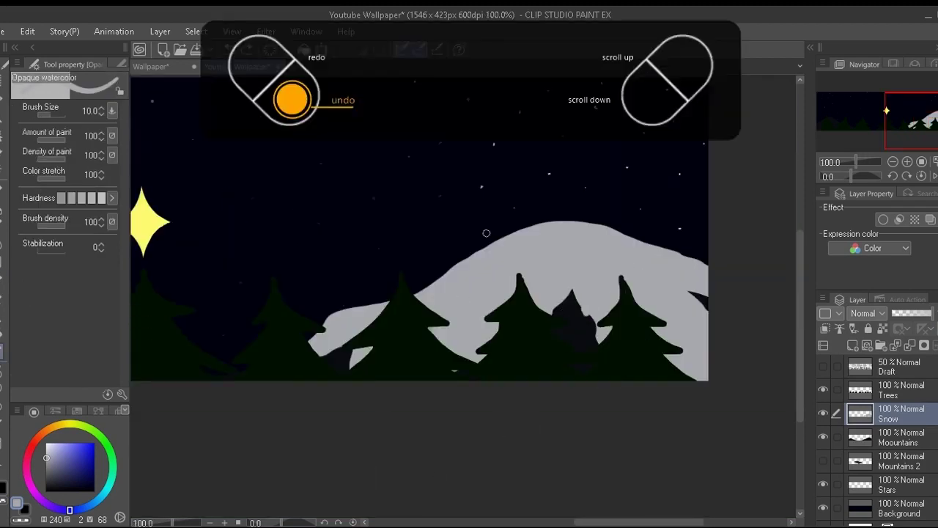
pyautogui.moveTo(561, 304); pyautogui.dragTo(567, 343)
# - Cover the left mountain's ridge and slopes behind the trees with light grey snow at brush size 10
pyautogui.moveTo(638, 522); pyautogui.dragTo(506, 522)
pyautogui.moveTo(262, 323)
pyautogui.mouseDown()
pyautogui.moveTo(292, 307)
pyautogui.moveTo(439, 320)
pyautogui.mouseUp()
pyautogui.moveTo(555, 353); pyautogui.dragTo(548, 354)
pyautogui.moveTo(417, 360); pyautogui.dragTo(423, 376)
pyautogui.hotkey('ctrl', 'z')
pyautogui.moveTo(516, 353)
pyautogui.mouseDown()
pyautogui.moveTo(522, 365)
pyautogui.moveTo(547, 358)
pyautogui.mouseUp()
pyautogui.moveTo(299, 351); pyautogui.dragTo(265, 372)
pyautogui.moveTo(374, 288); pyautogui.dragTo(266, 356)
pyautogui.moveTo(374, 281); pyautogui.dragTo(271, 334)
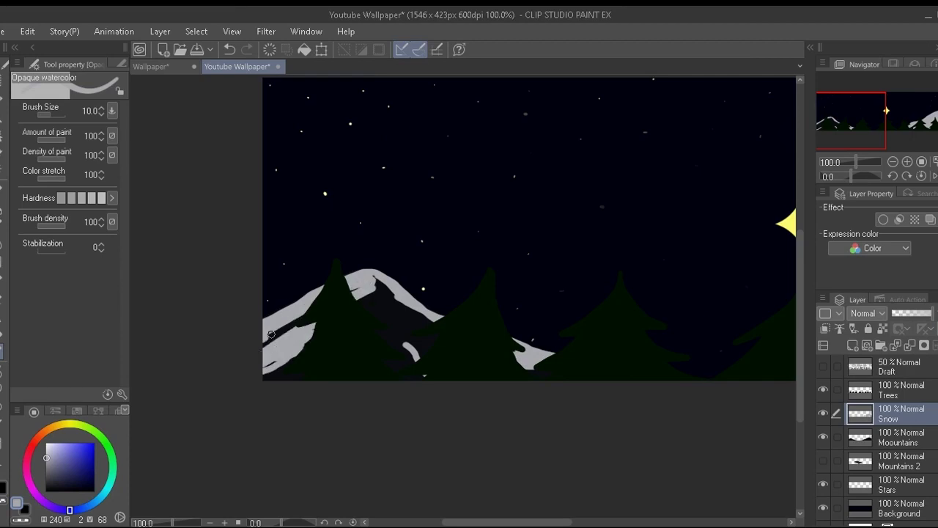
pyautogui.moveTo(372, 280); pyautogui.dragTo(425, 356)
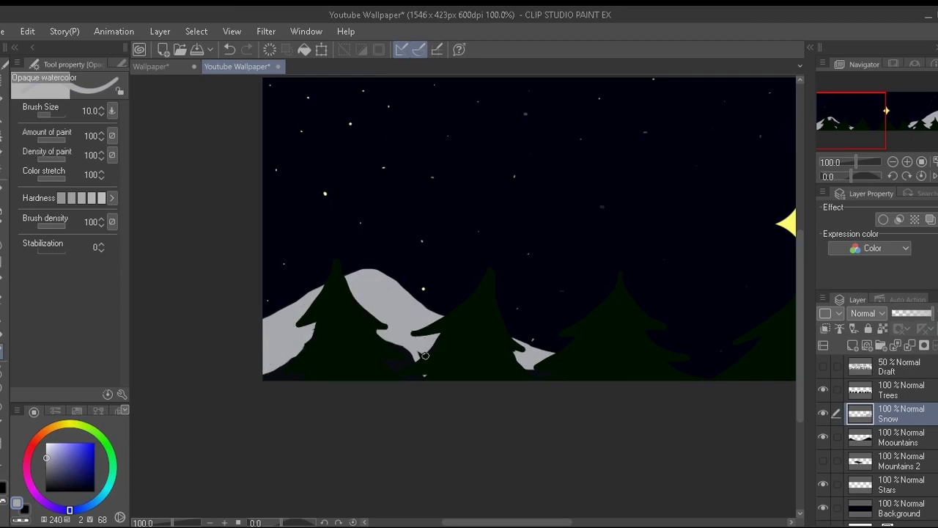
# - Save the banner with snow painted on both mountains
pyautogui.hotkey('ctrl', 's')
pyautogui.scroll(-2, 376, 375)
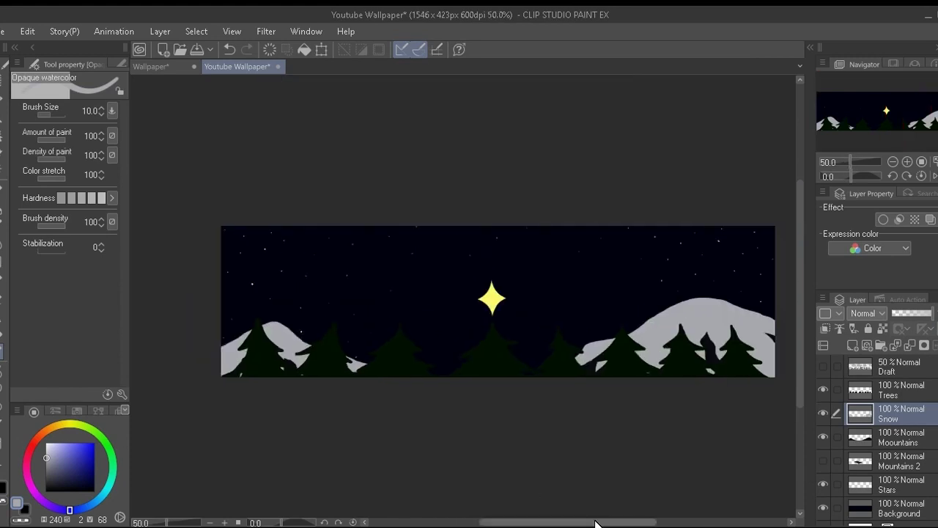
pyautogui.moveTo(596, 524); pyautogui.dragTo(604, 525)
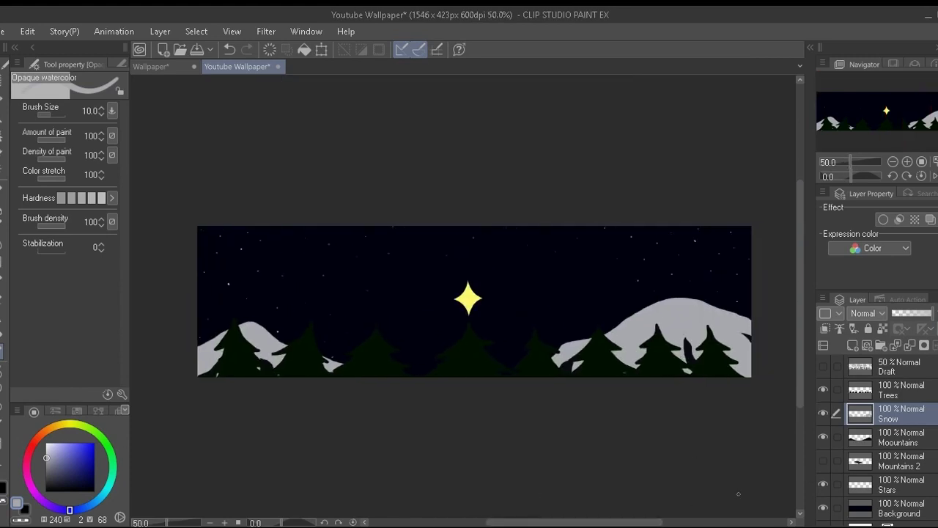
# - Save the finished banner as the JPEG file Youtube Wallpaper.jpg
pyautogui.press('e')
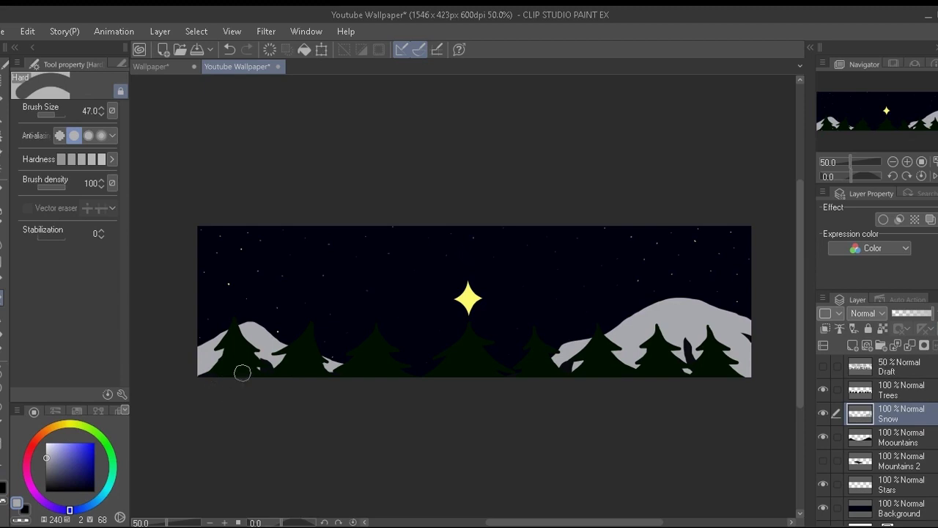
pyautogui.click(3, 32)
pyautogui.click(51, 150)
pyautogui.click(207, 295)
pyautogui.click(207, 329)
pyautogui.click(340, 330)
pyautogui.click(578, 178)
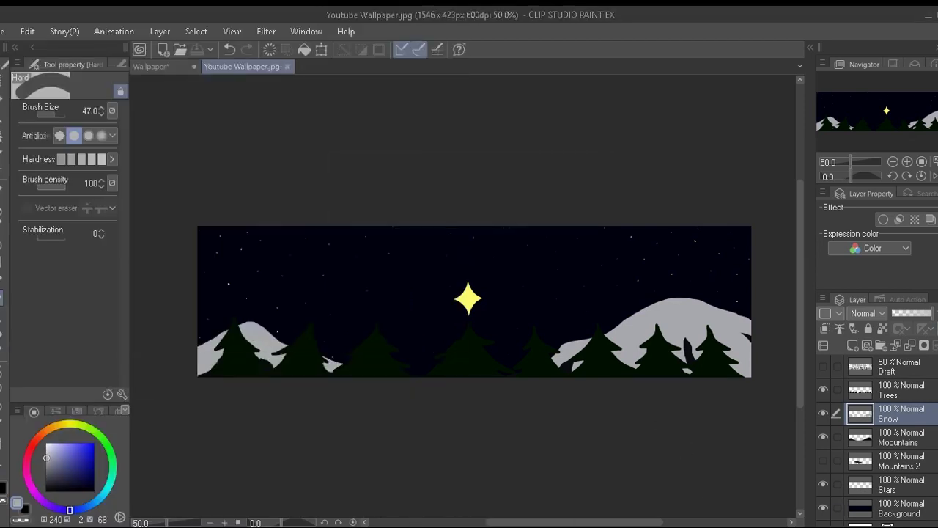